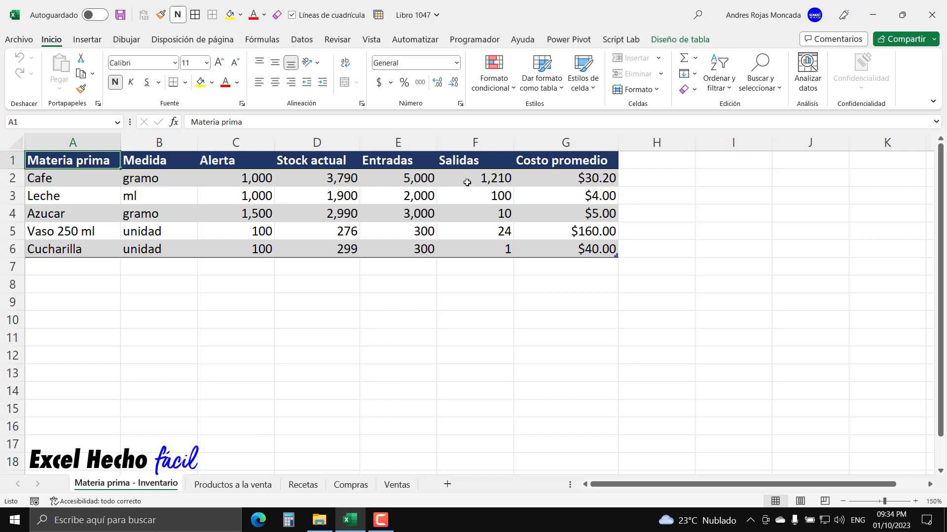
- Examine the Salidas formula for Cafe in F2, highlighting its BYROW and LAMBDA functions, and leave it unchanged
{"action": "left_click", "coordinate": [496, 178]}
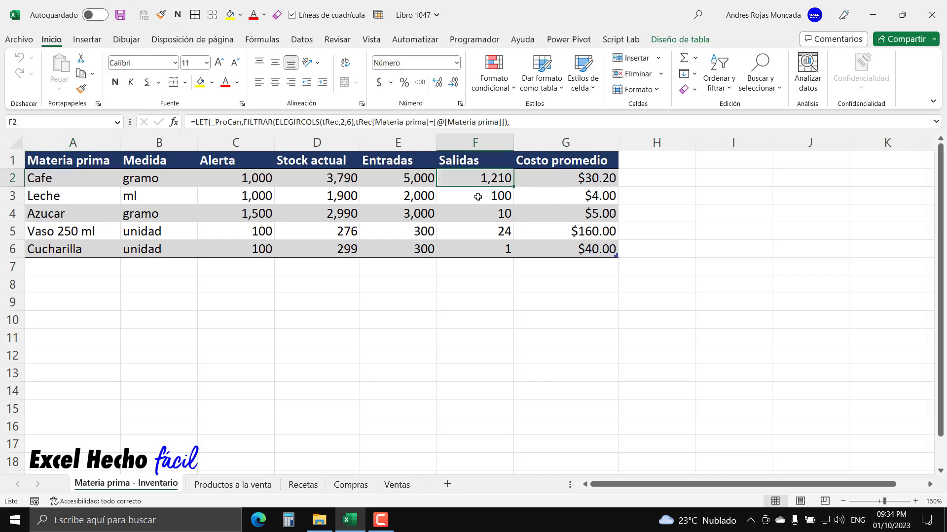
{"action": "key", "text": "F2"}
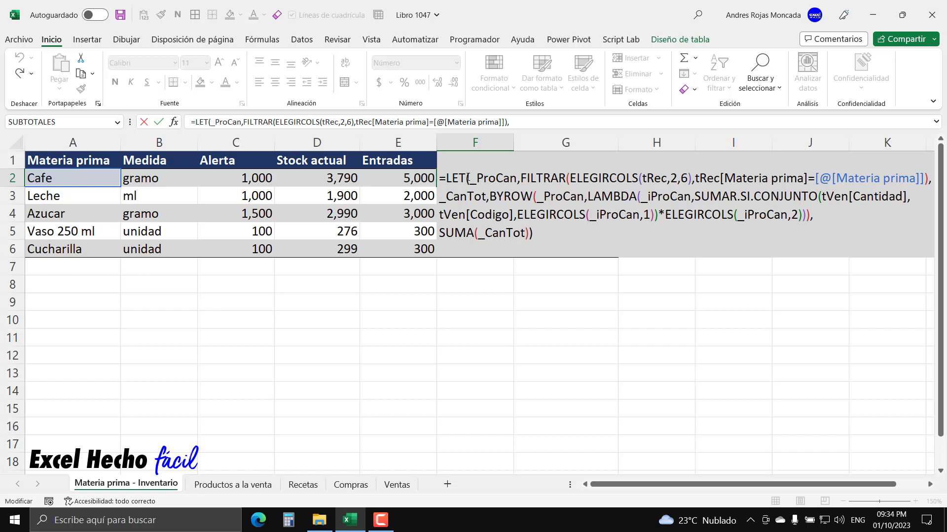
{"action": "key", "text": "shift+Left"}
{"action": "key", "text": "shift+Left"}
{"action": "key", "text": "shift+Left"}
{"action": "left_click", "coordinate": [531, 197]}
{"action": "key", "text": "shift+Left"}
{"action": "key", "text": "shift+Left"}
{"action": "key", "text": "shift+Left"}
{"action": "key", "text": "shift+Left"}
{"action": "key", "text": "shift+Left"}
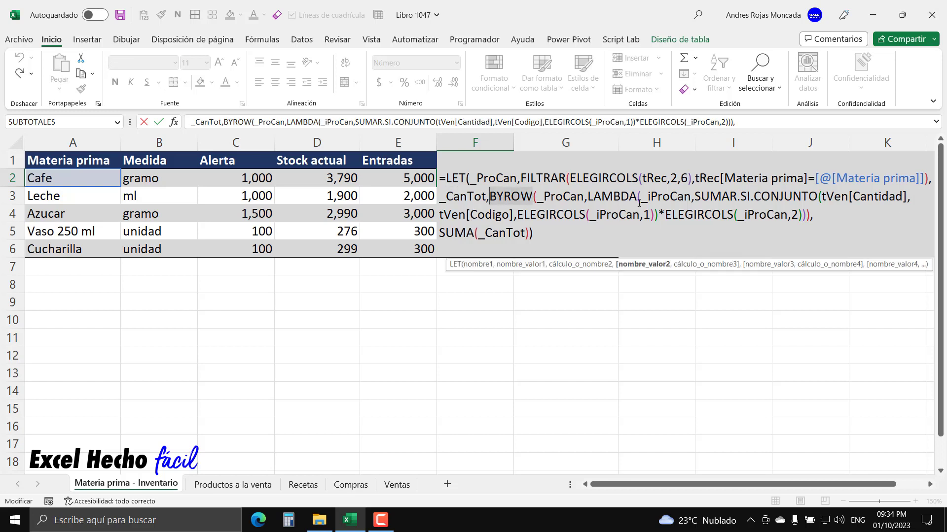
{"action": "left_click", "coordinate": [639, 200]}
{"action": "key", "text": "shift+Left"}
{"action": "key", "text": "shift+Left"}
{"action": "key", "text": "shift+Left"}
{"action": "key", "text": "shift+Left"}
{"action": "key", "text": "shift+Left"}
{"action": "key", "text": "shift+Left"}
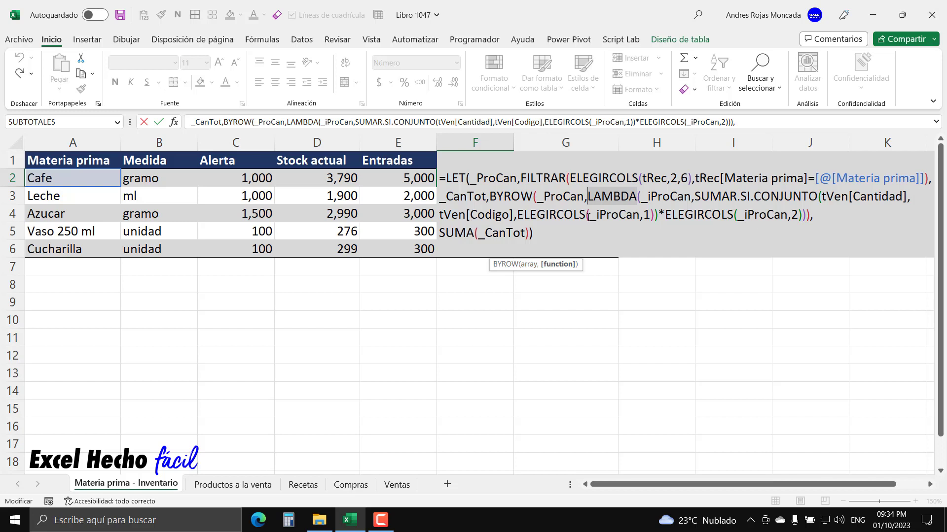
{"action": "key", "text": "ctrl+Return"}
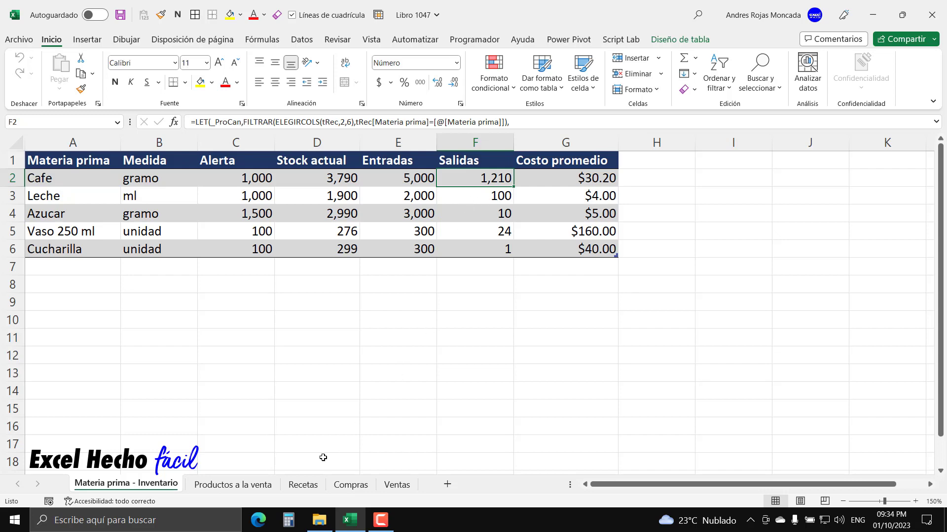
- Compare the Recetas, Productos a la venta and Ventas sheets, and return to the Materia prima - Inventario sheet
{"action": "left_click", "coordinate": [307, 485]}
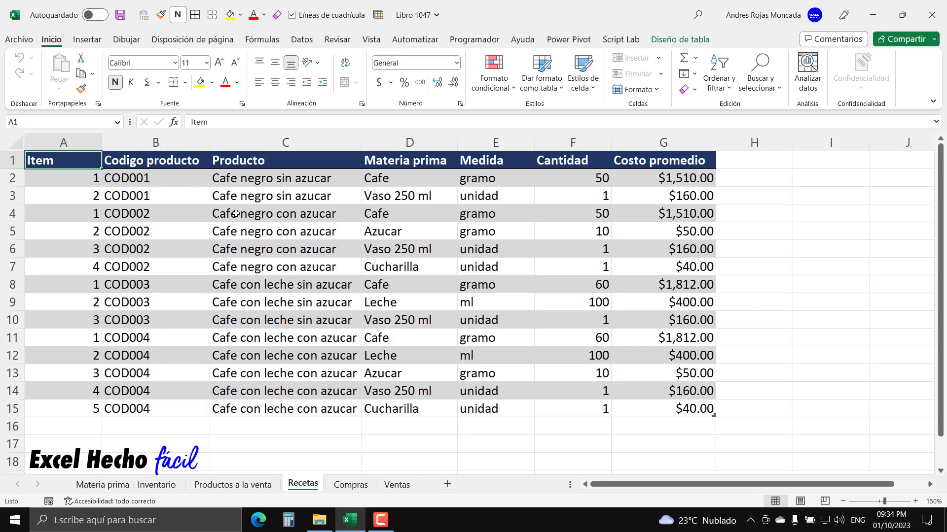
{"action": "left_click", "coordinate": [262, 489]}
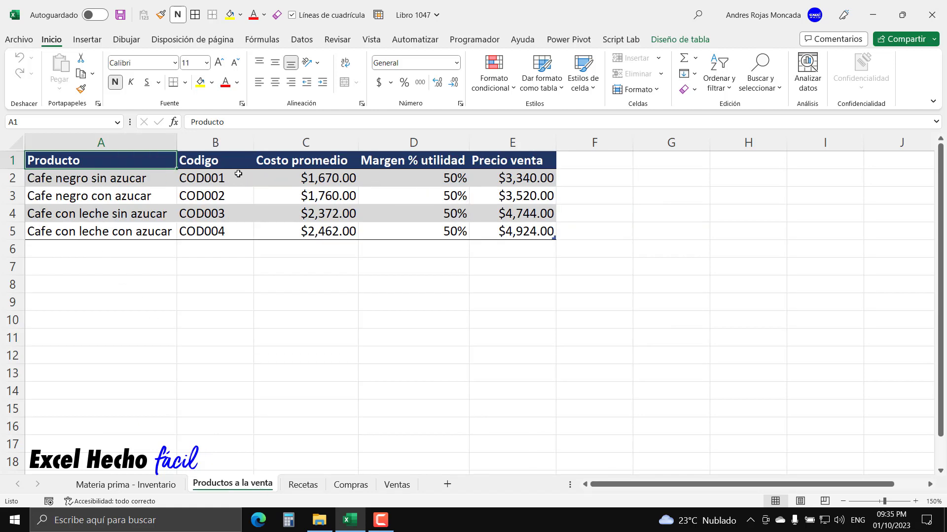
{"action": "left_click", "coordinate": [303, 485]}
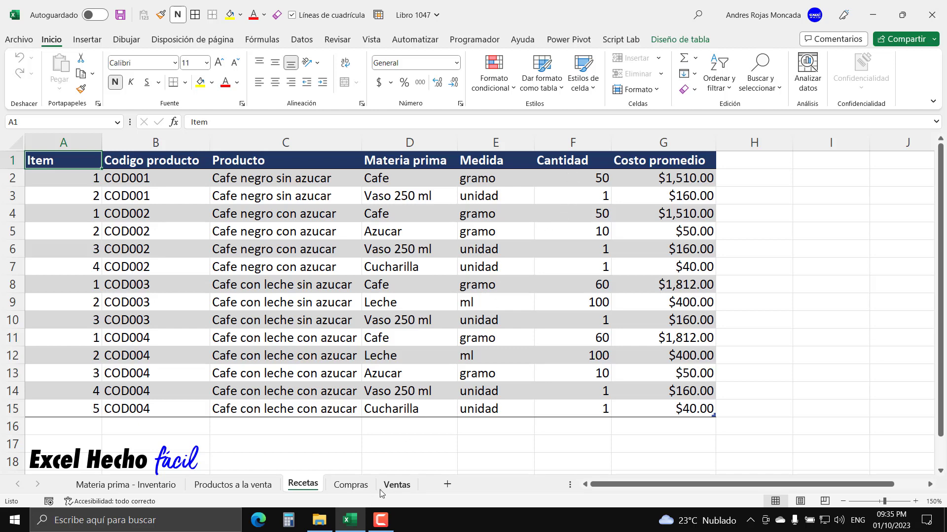
{"action": "left_click", "coordinate": [398, 486]}
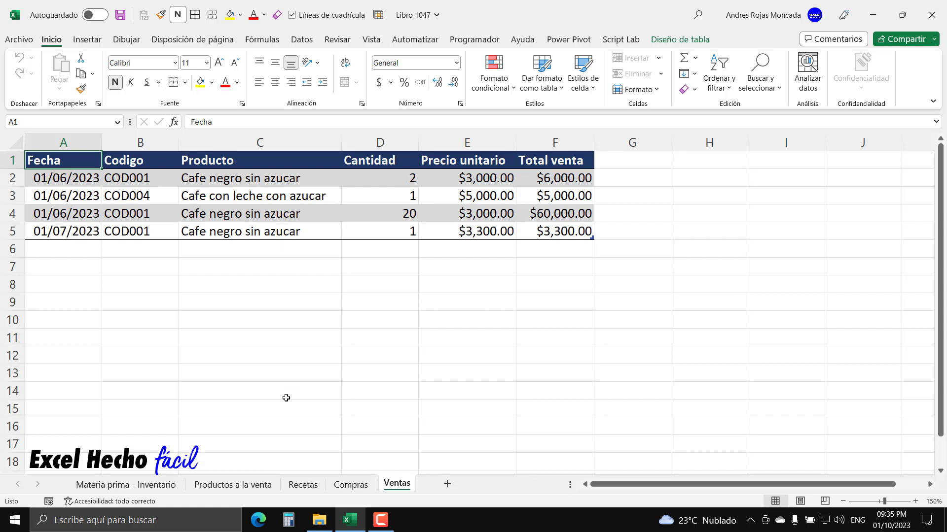
{"action": "left_click", "coordinate": [260, 489]}
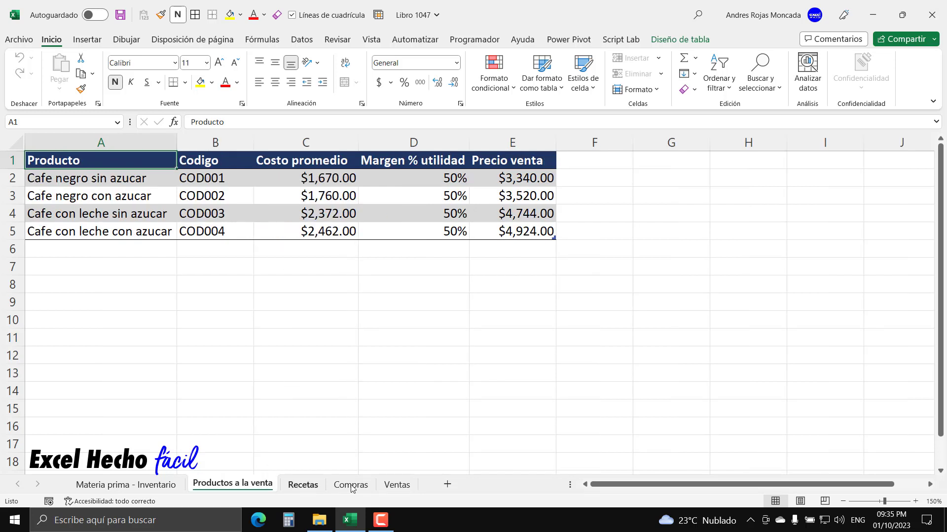
{"action": "left_click", "coordinate": [397, 486]}
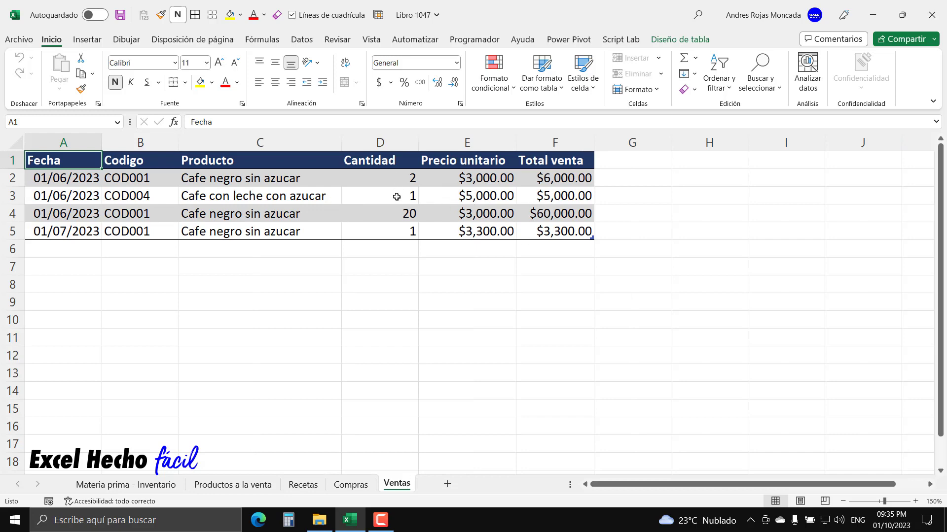
{"action": "left_click", "coordinate": [304, 491]}
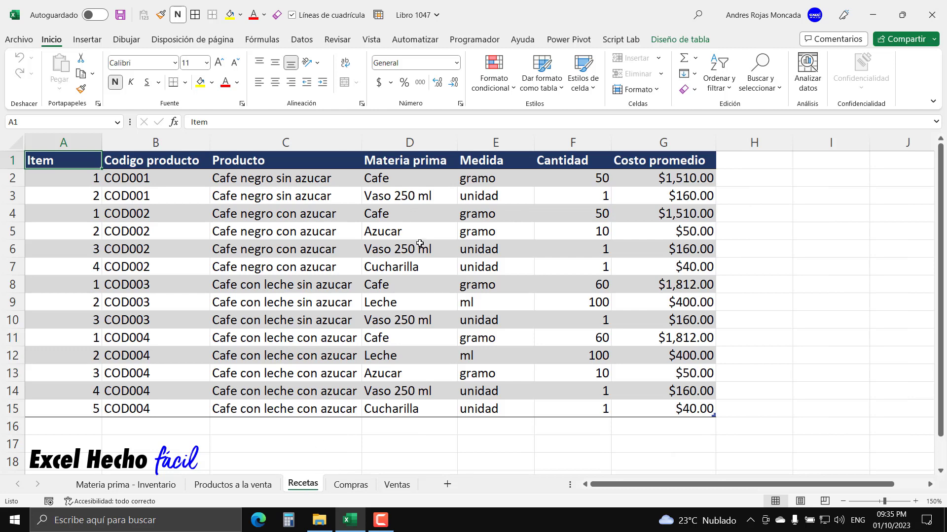
{"action": "left_click", "coordinate": [150, 486]}
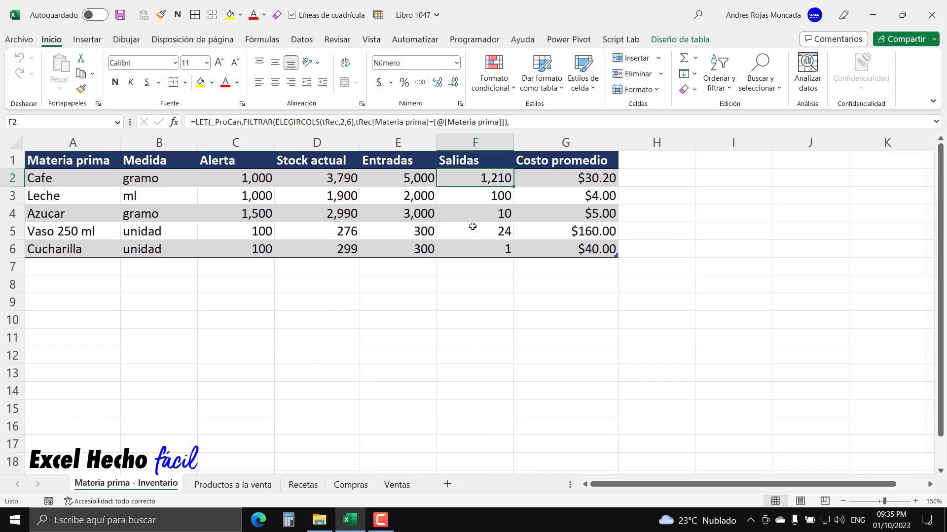
- Review the full Salidas formula in F2 again, together with the Recetas and Ventas tables it draws on
{"action": "key", "text": "F2"}
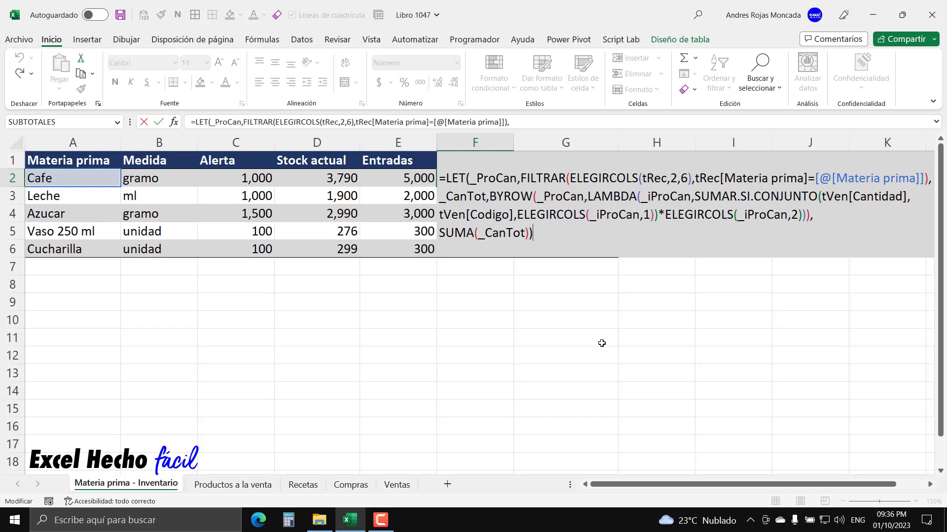
{"action": "key", "text": "ctrl+Return"}
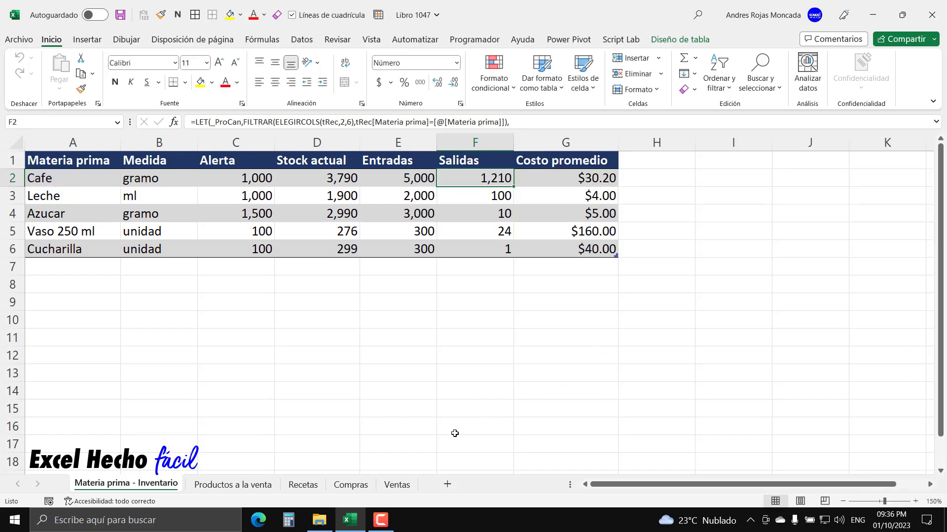
{"action": "left_click", "coordinate": [304, 485]}
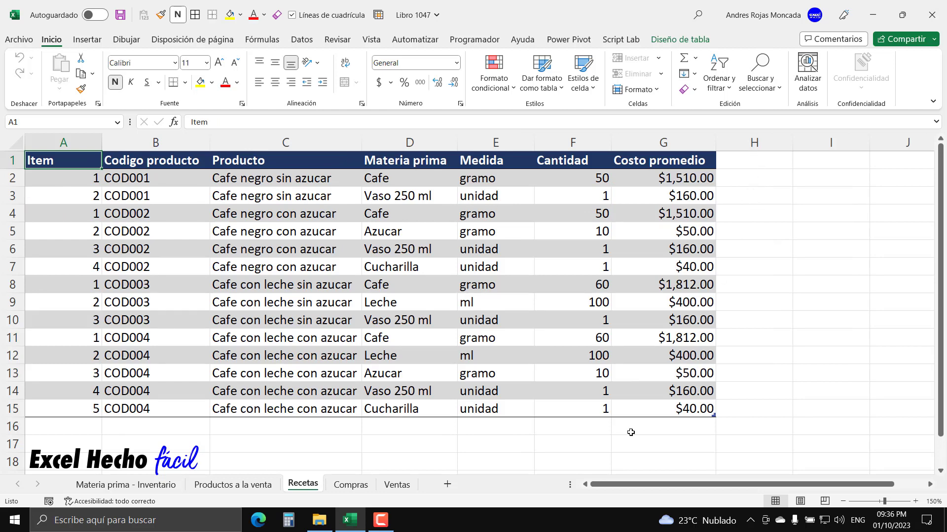
{"action": "left_click", "coordinate": [396, 485]}
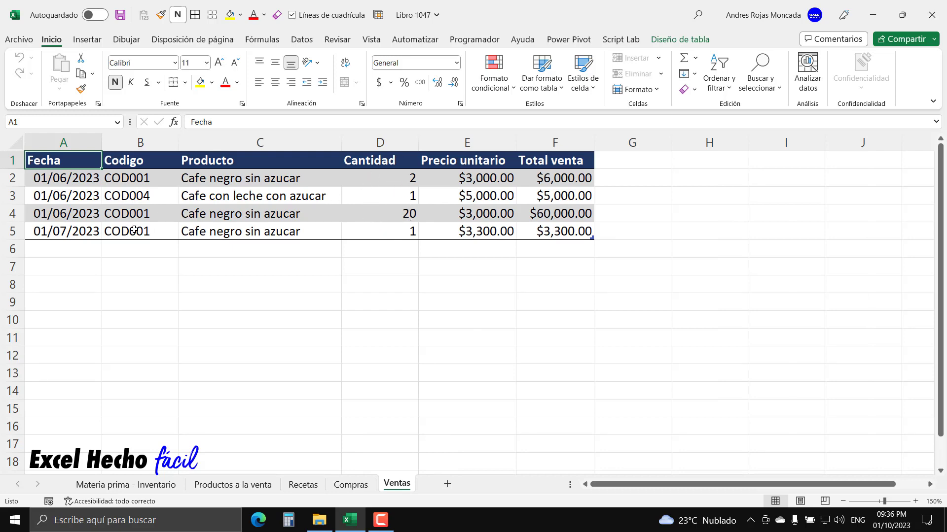
- Add a Cantidad Total column in column H of the Recetas table and fit its width to the header
{"action": "left_click", "coordinate": [303, 485]}
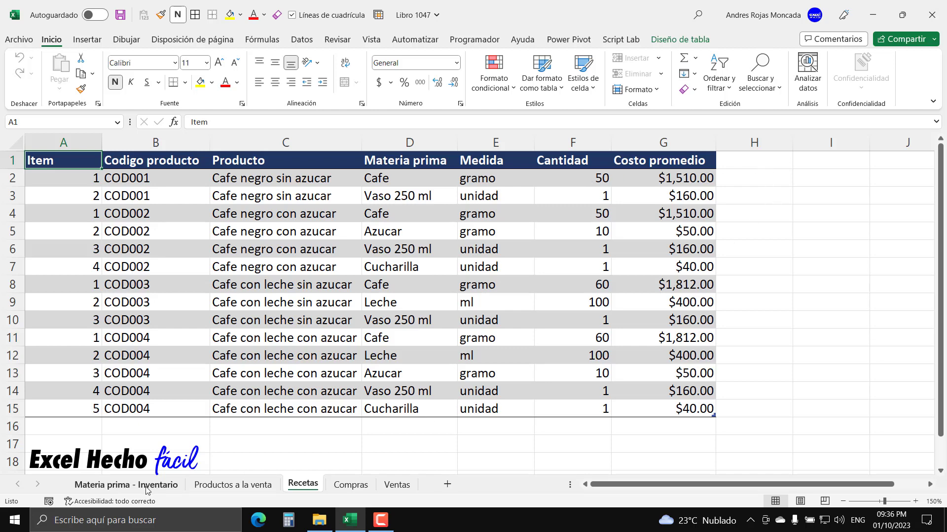
{"action": "left_click", "coordinate": [784, 156]}
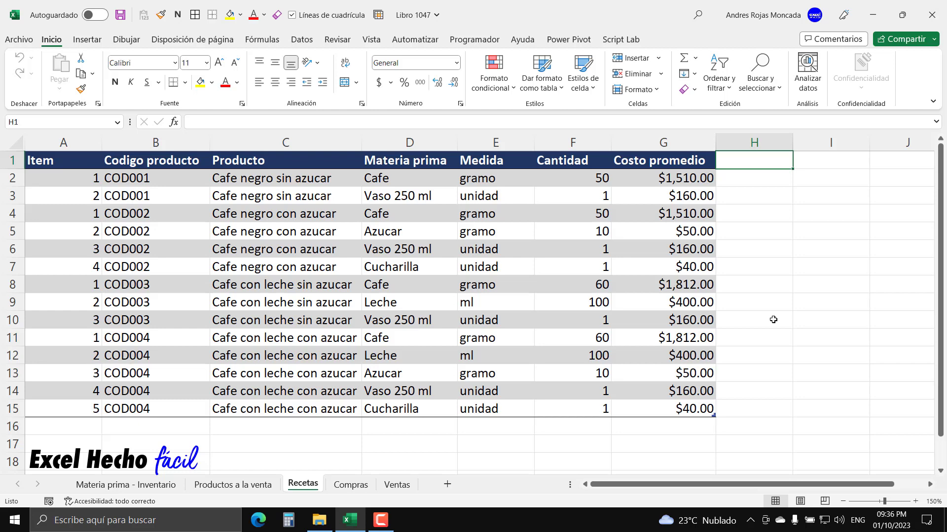
{"action": "type", "text": "C"}
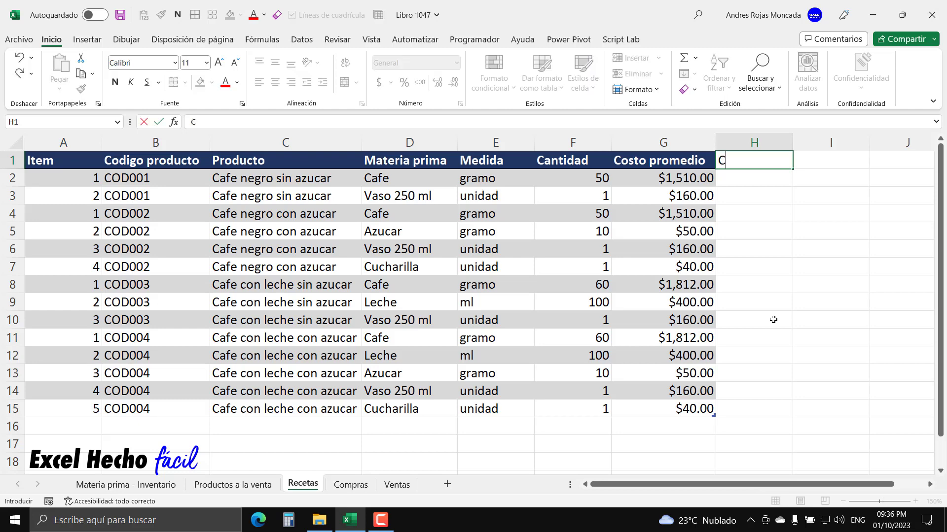
{"action": "type", "text": "antidad Total"}
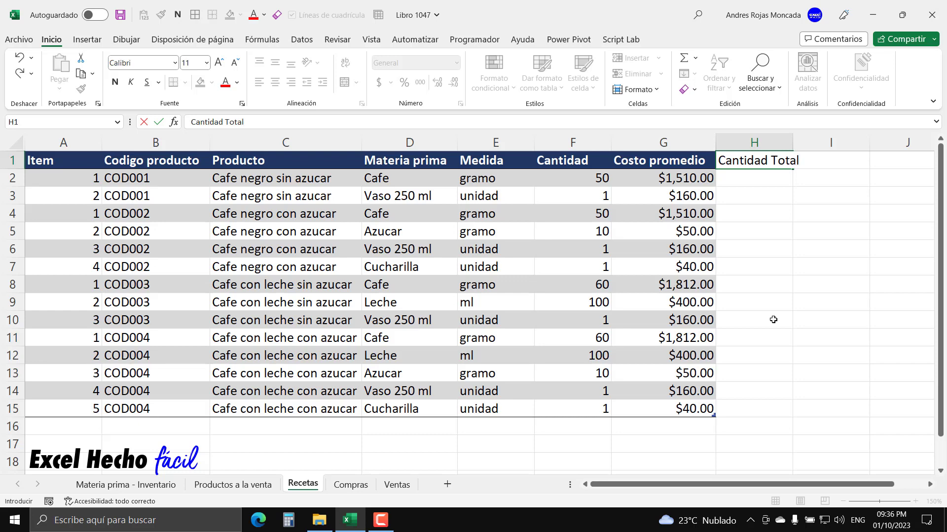
{"action": "key", "text": "Return"}
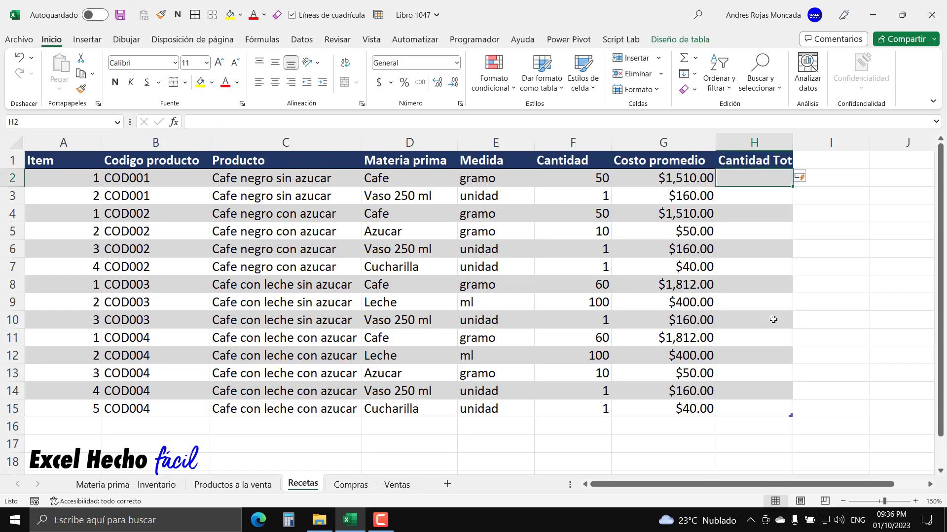
{"action": "double_click", "coordinate": [794, 143]}
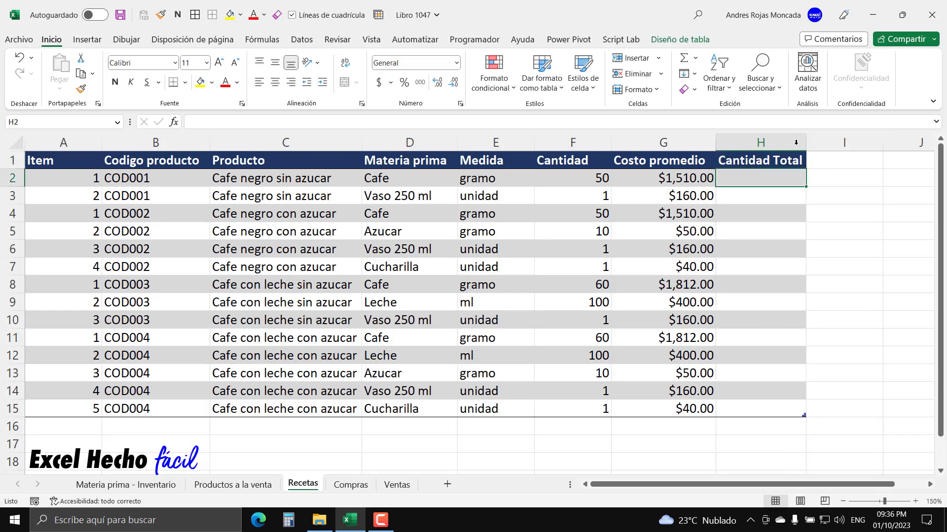
- Fill the Cantidad Total header cell with dark red
{"action": "left_click", "coordinate": [789, 161]}
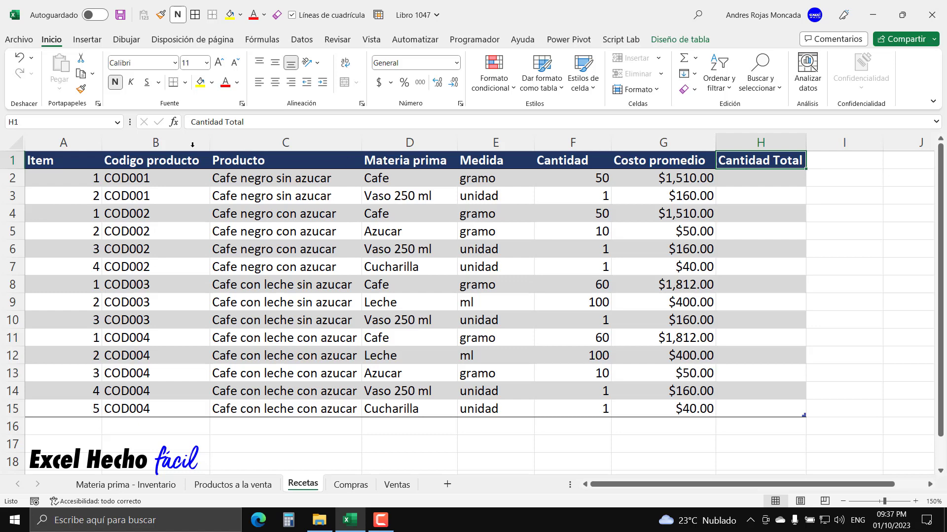
{"action": "left_click", "coordinate": [212, 82]}
{"action": "left_click", "coordinate": [199, 198]}
{"action": "left_click", "coordinate": [758, 176]}
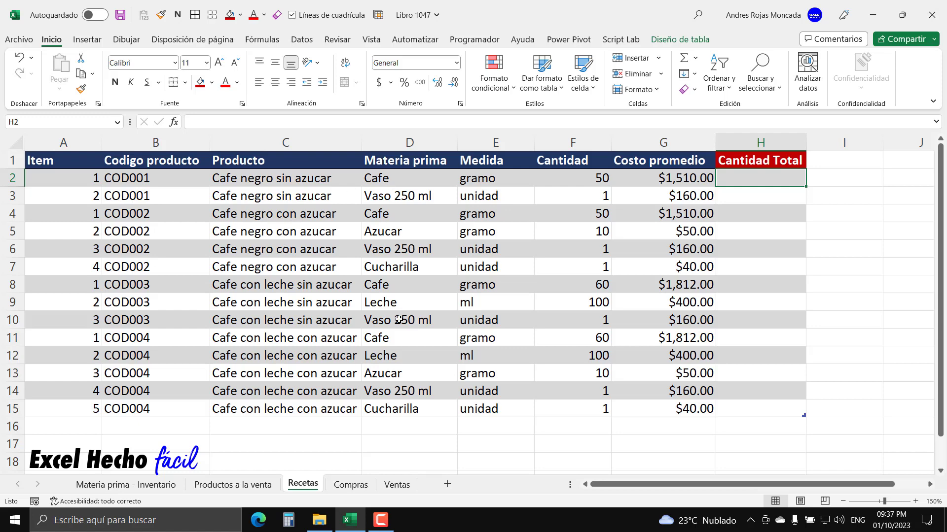
- Check the product codes in the Ventas and Productos a la venta sheets, and return to the Recetas sheet
{"action": "left_click", "coordinate": [397, 485]}
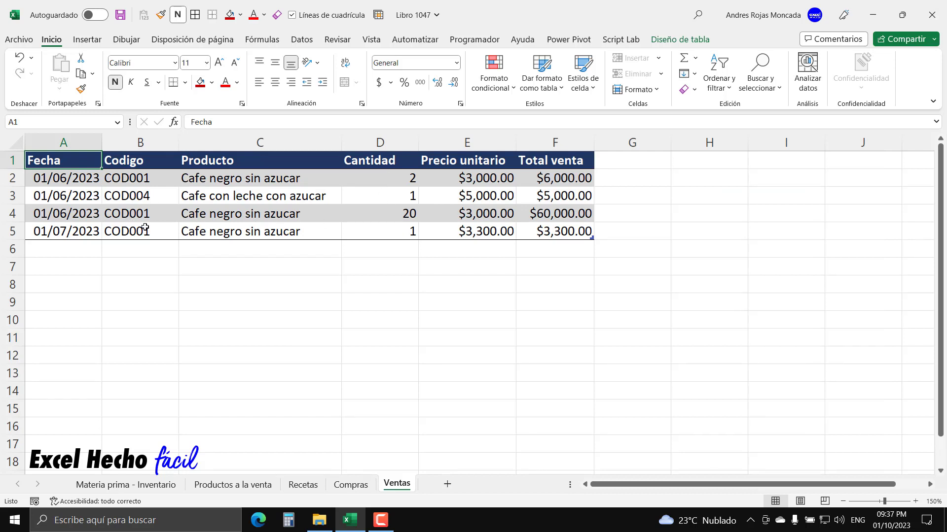
{"action": "left_click", "coordinate": [235, 485]}
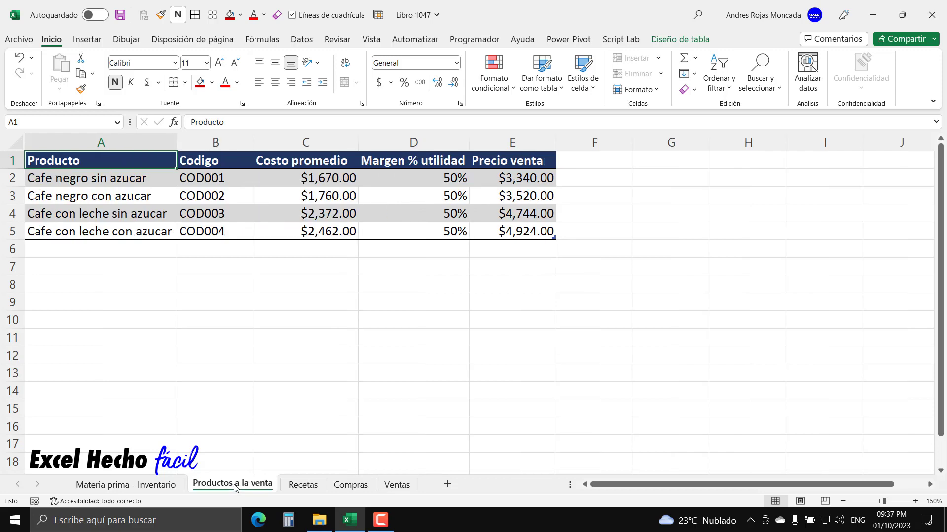
{"action": "left_click", "coordinate": [310, 485]}
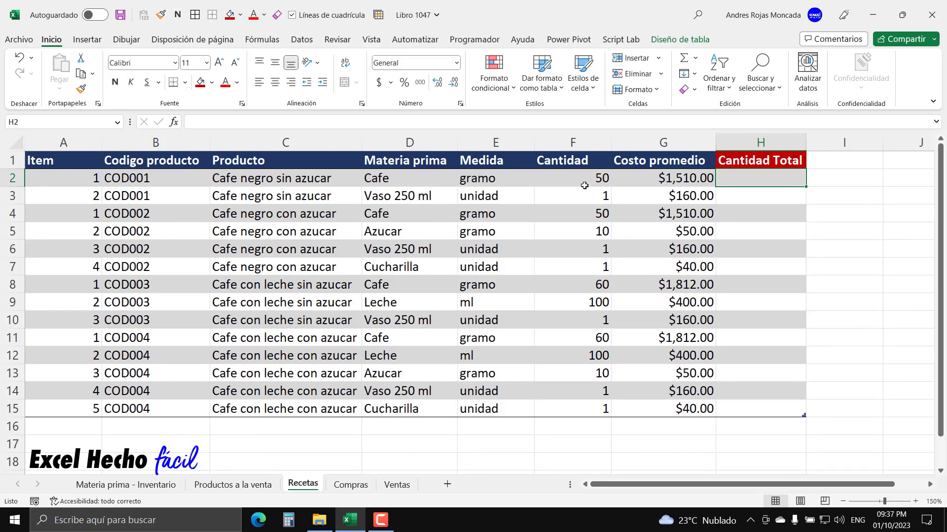
- Add a note to the Cantidad Total header starting with "Esto hace referencia a la cantidad total de materia de"
{"action": "left_click", "coordinate": [770, 158]}
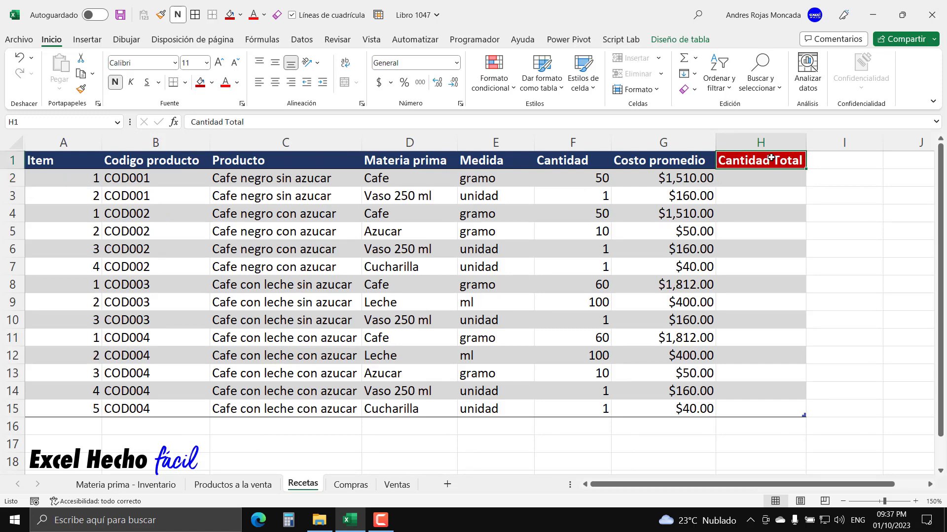
{"action": "right_click", "coordinate": [771, 158]}
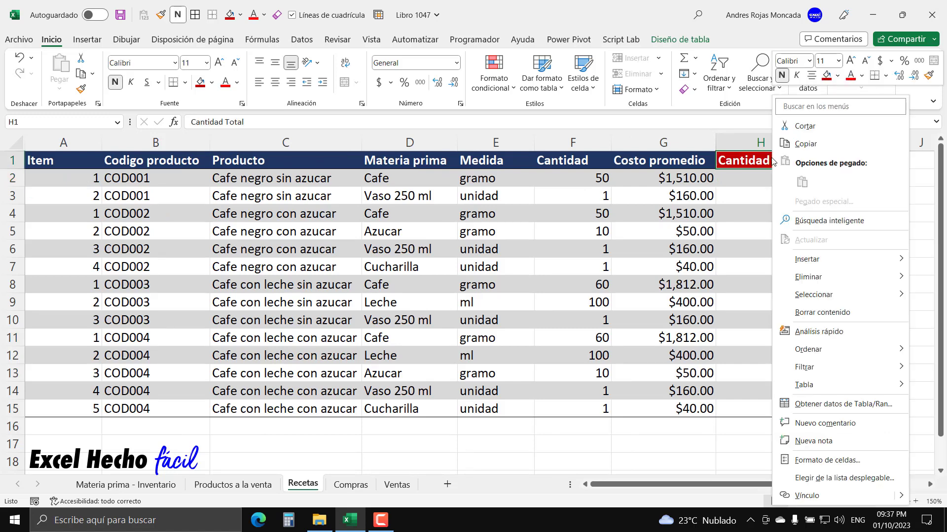
{"action": "left_click", "coordinate": [822, 441]}
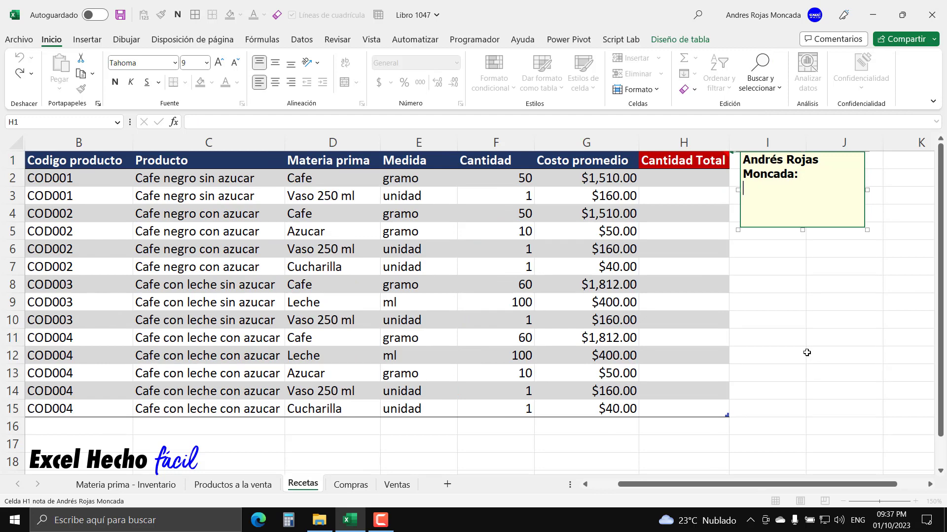
{"action": "type", "text": "Esto hace referencia a la"}
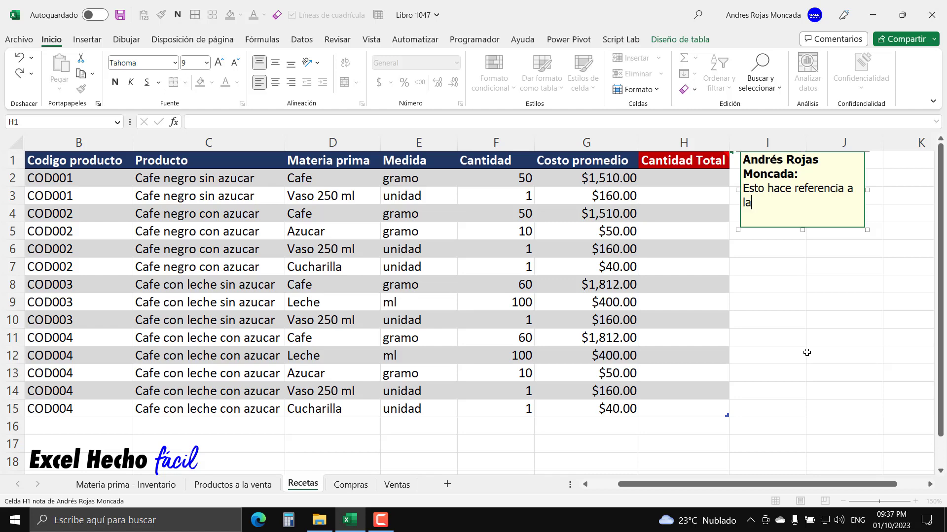
{"action": "type", "text": " cantidad totra"}
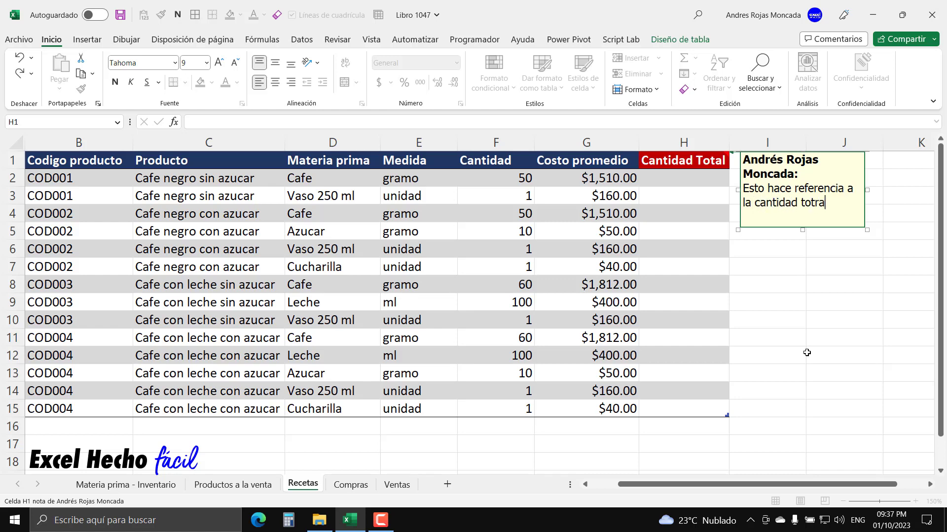
{"action": "key", "text": "BackSpace"}
{"action": "key", "text": "BackSpace"}
{"action": "type", "text": "al de materia de "}
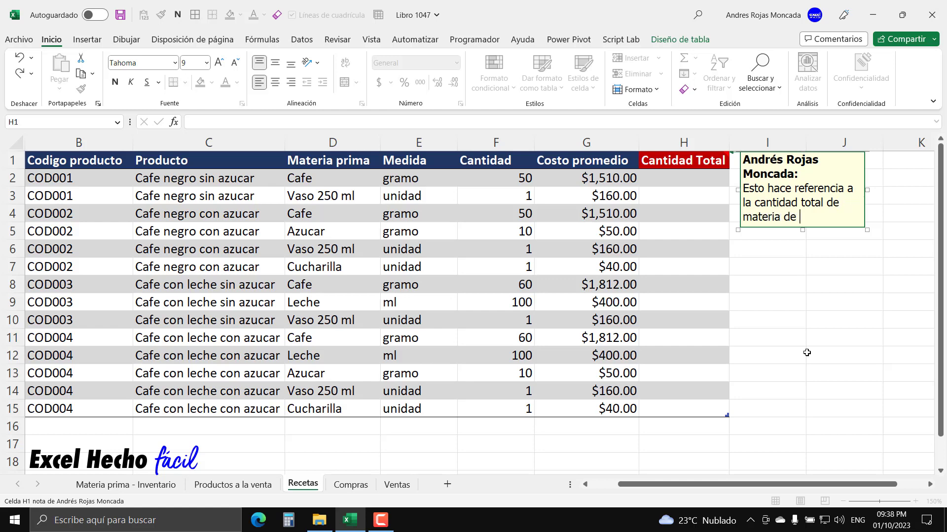
{"action": "type", "text": "priom"}
- Continue the note's text with "prima de la tabla ventas segun la cantidad"
{"action": "key", "text": "BackSpace"}
{"action": "key", "text": "BackSpace"}
{"action": "type", "text": "ma de la tabla vben"}
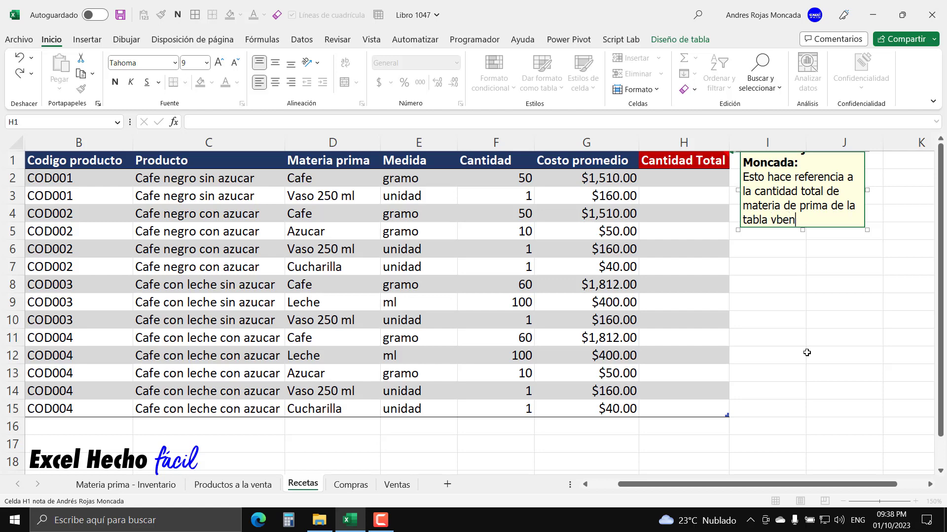
{"action": "key", "text": "BackSpace"}
{"action": "key", "text": "BackSpace"}
{"action": "key", "text": "BackSpace"}
{"action": "type", "text": "entas segun la cantidad "}
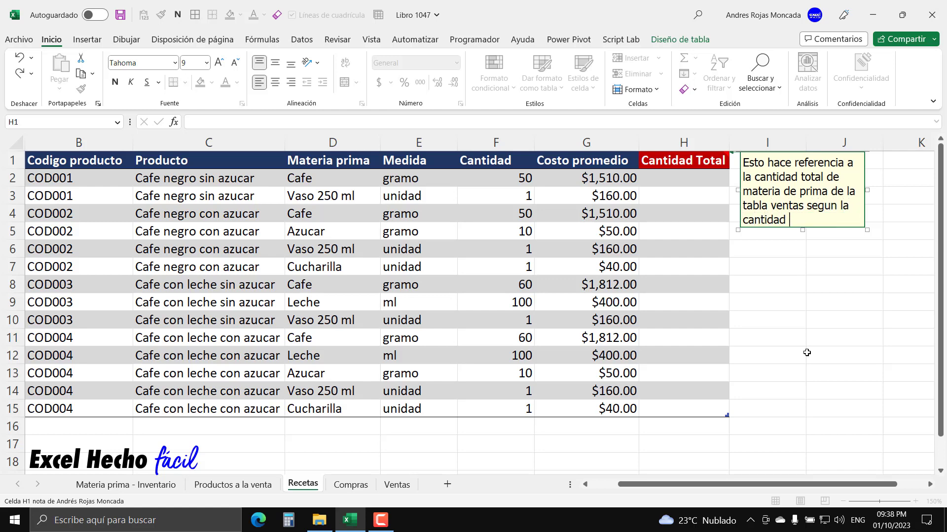
{"action": "type", "text": "de producvtos"}
- Finish the note's text with "de productos terminados de la tienda."
{"action": "key", "text": "BackSpace"}
{"action": "key", "text": "BackSpace"}
{"action": "key", "text": "BackSpace"}
{"action": "key", "text": "BackSpace"}
{"action": "type", "text": "tos rte"}
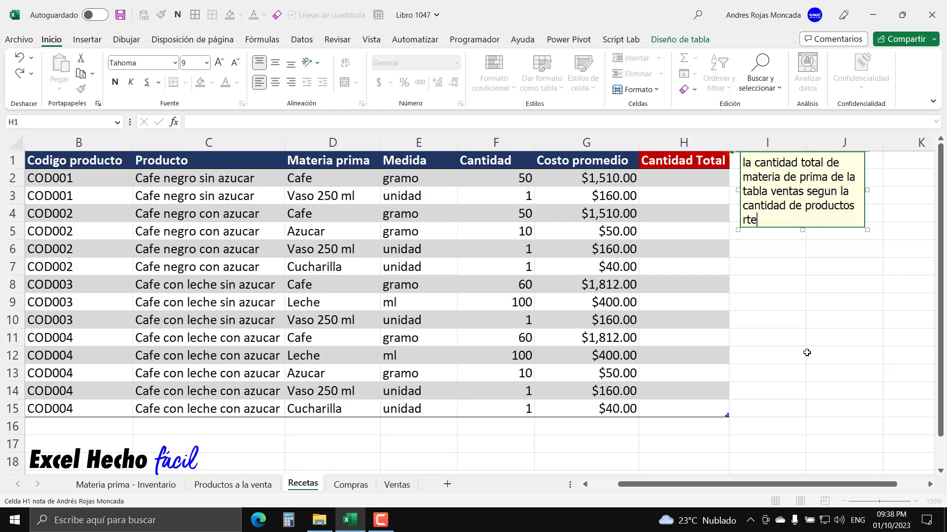
{"action": "key", "text": "BackSpace"}
{"action": "key", "text": "BackSpace"}
{"action": "key", "text": "BackSpace"}
{"action": "type", "text": "terminados de la tienda"}
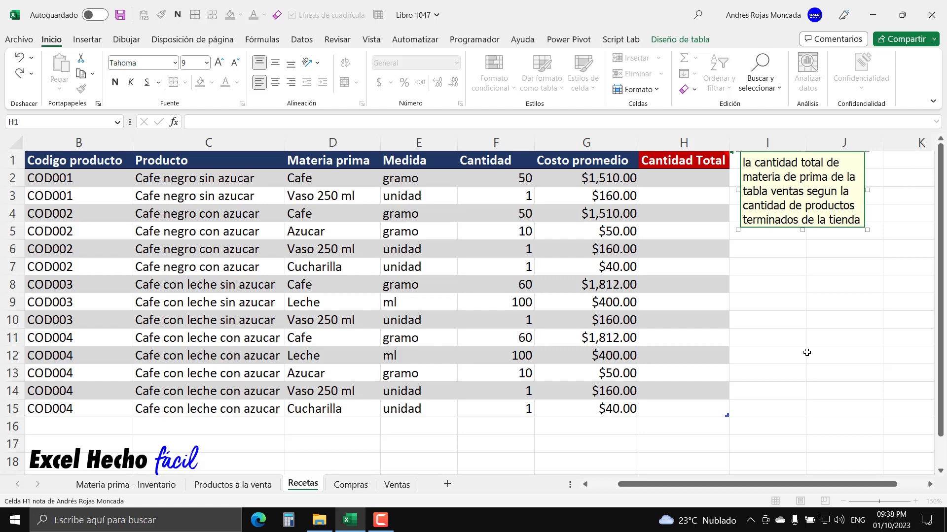
{"action": "type", "text": "."}
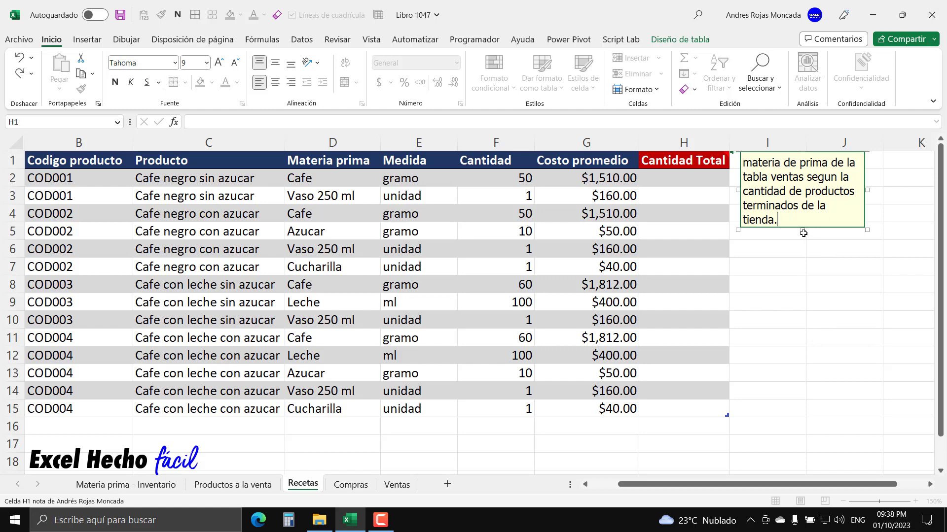
- Make the note on the Cantidad Total header tall enough to fit its full text, and select cell H2
{"action": "left_click_drag", "start_coordinate": [802, 229], "coordinate": [800, 298]}
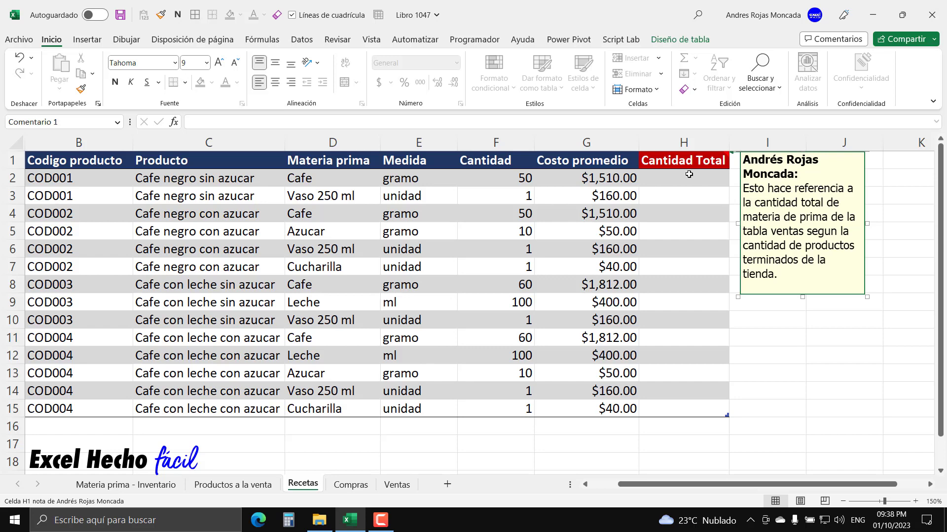
{"action": "key", "text": "Escape"}
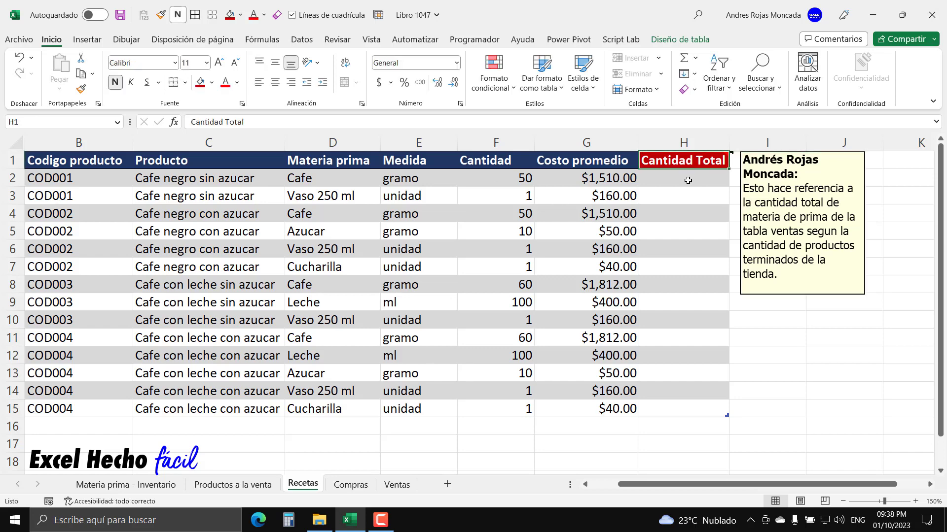
{"action": "left_click", "coordinate": [683, 188]}
{"action": "left_click", "coordinate": [685, 176]}
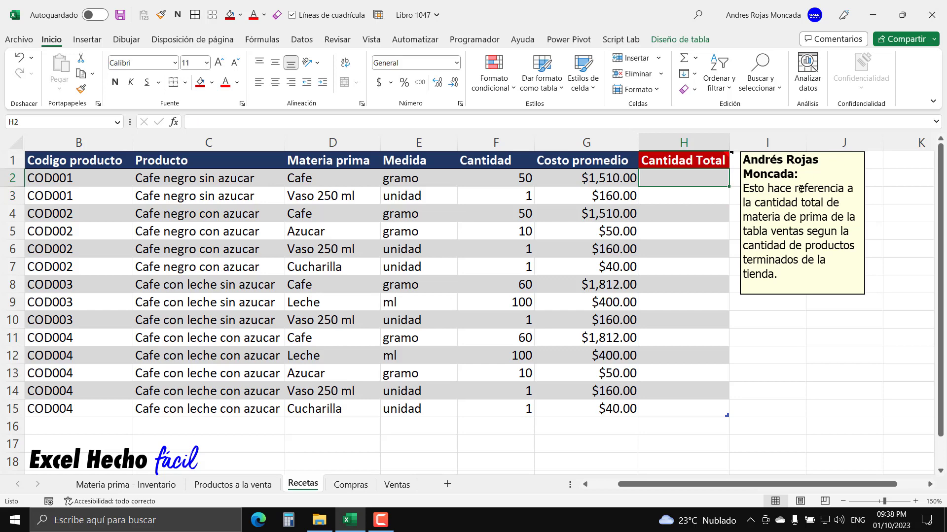
- Hide all notes on the sheet and show them again
{"action": "left_click", "coordinate": [328, 39]}
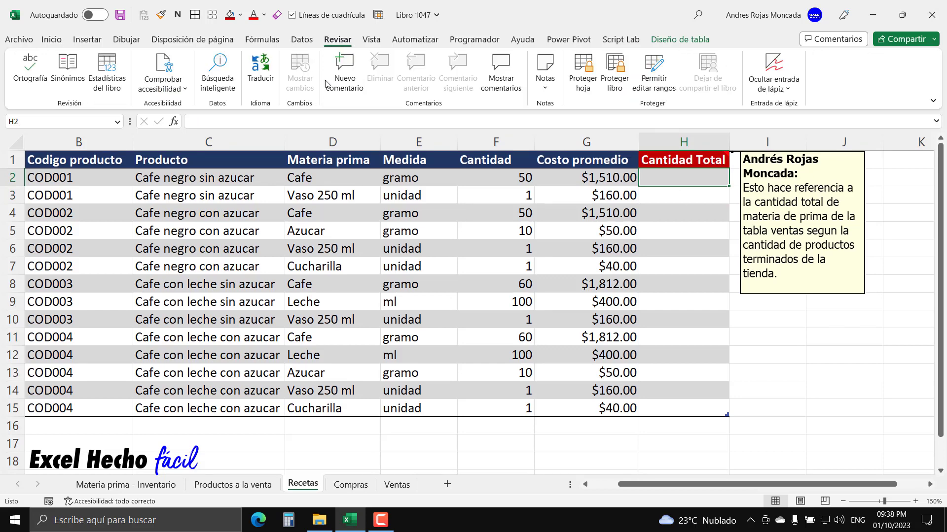
{"action": "left_click", "coordinate": [545, 88]}
{"action": "left_click", "coordinate": [570, 179]}
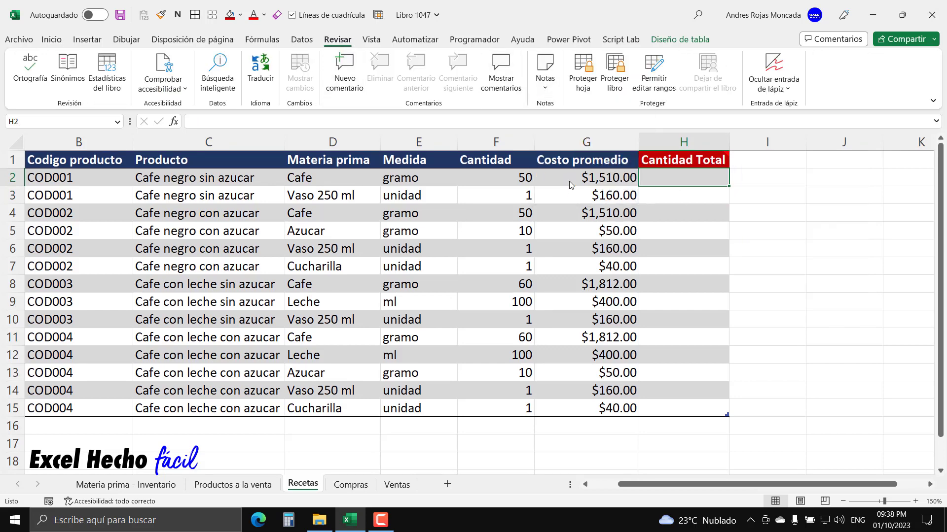
{"action": "left_click", "coordinate": [545, 81]}
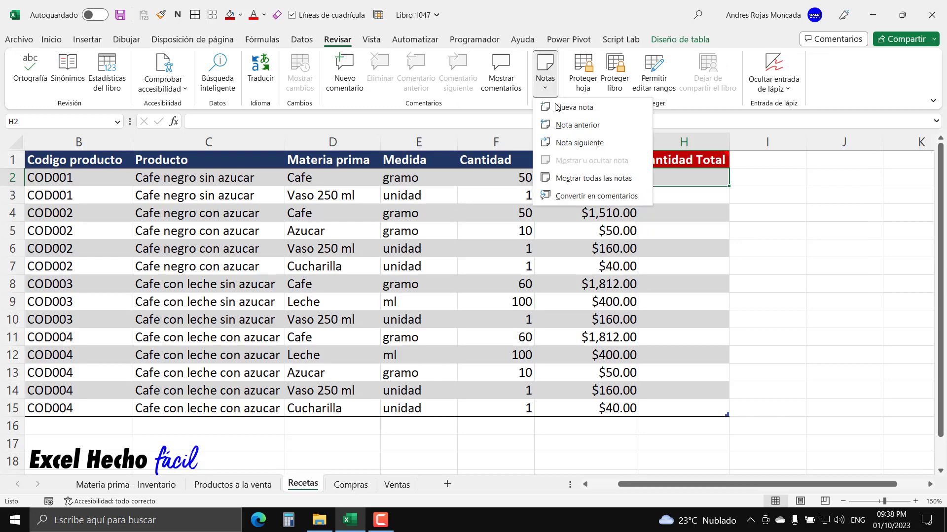
{"action": "left_click", "coordinate": [569, 178]}
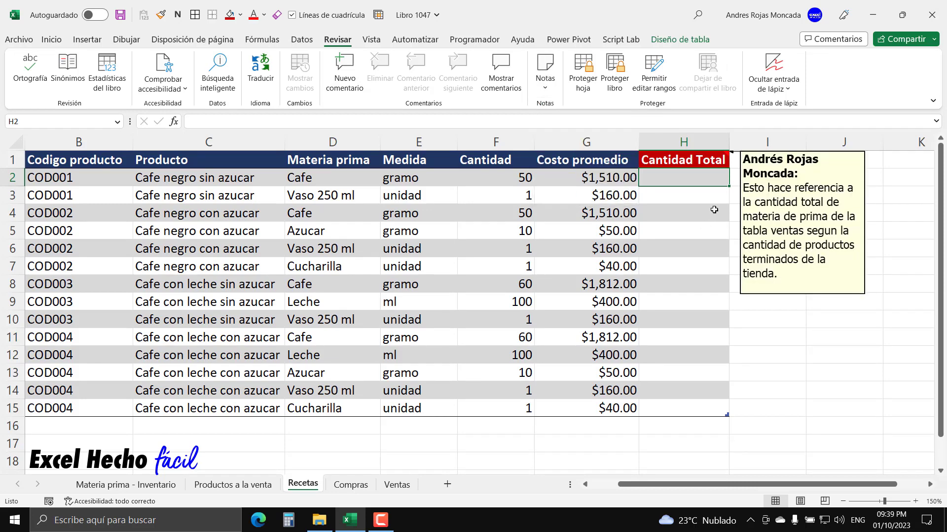
- Start a SUMAR.SI.CONJUNTO formula in H2 with tVen[Cantidad] as the sum range
{"action": "type", "text": "=suma"}
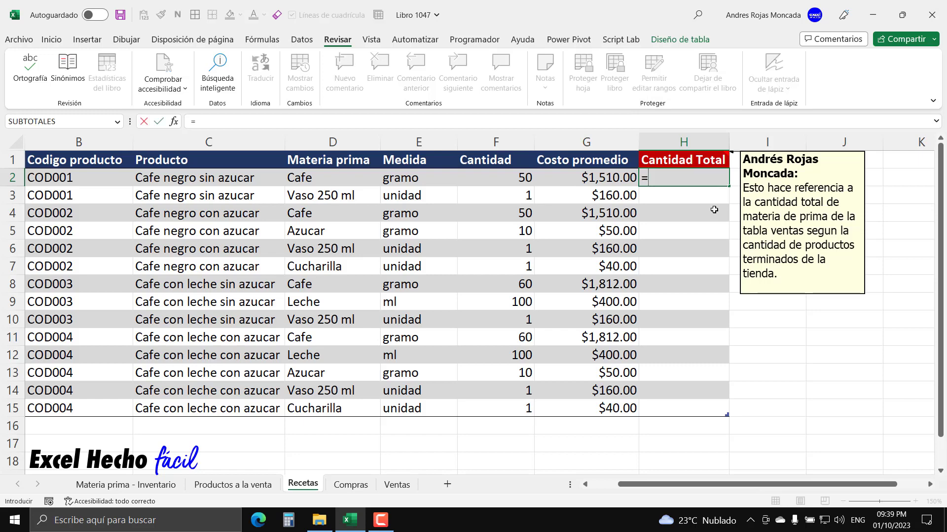
{"action": "key", "text": "Down"}
{"action": "key", "text": "Down"}
{"action": "key", "text": "Down"}
{"action": "key", "text": "Down"}
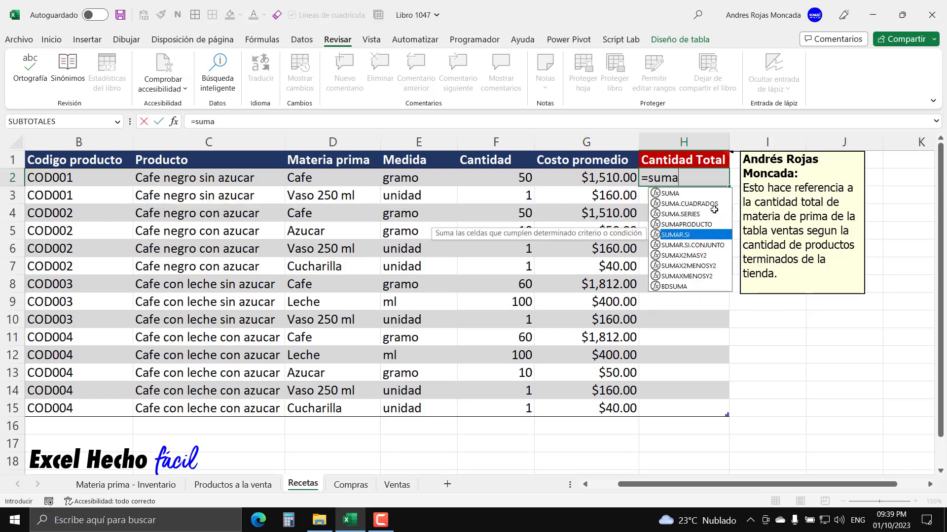
{"action": "key", "text": "Tab"}
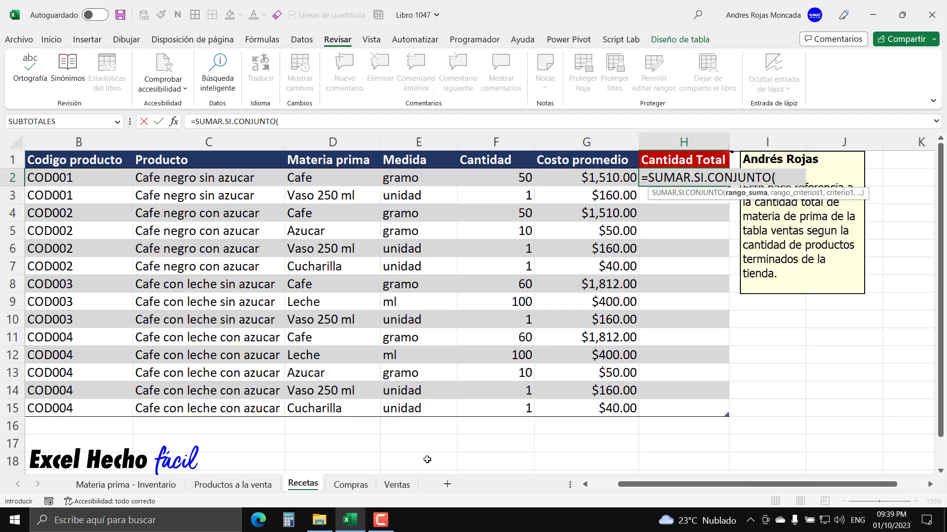
{"action": "type", "text": "tVen"}
{"action": "left_click_drag", "start_coordinate": [863, 196], "coordinate": [862, 362]}
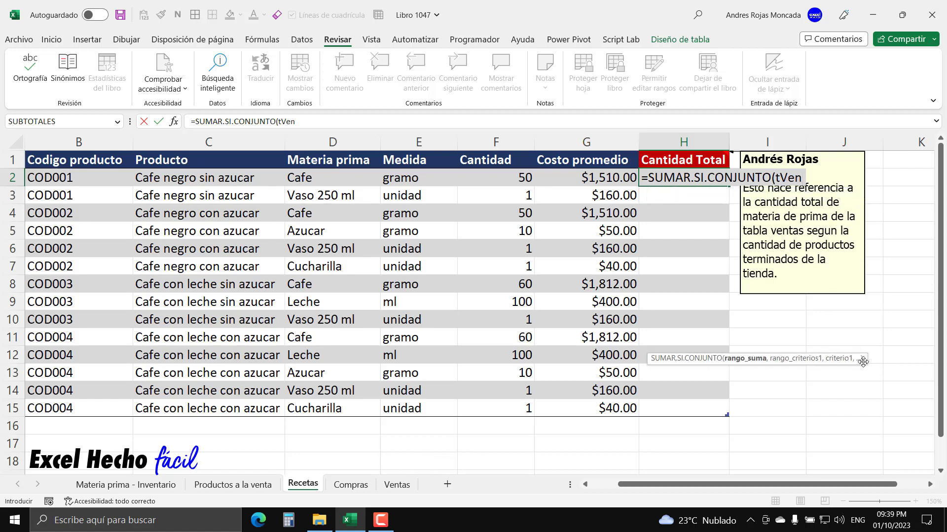
{"action": "key", "text": "F2"}
{"action": "type", "text": "["}
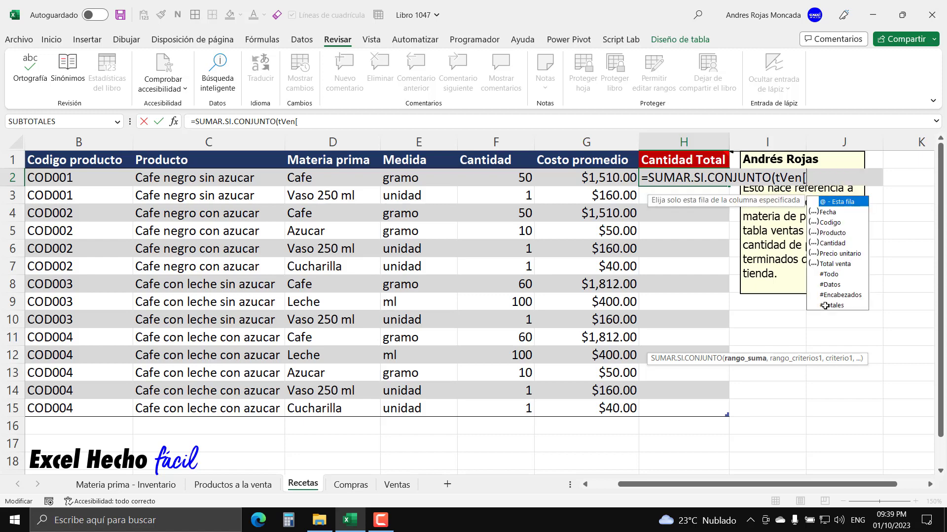
{"action": "double_click", "coordinate": [835, 244]}
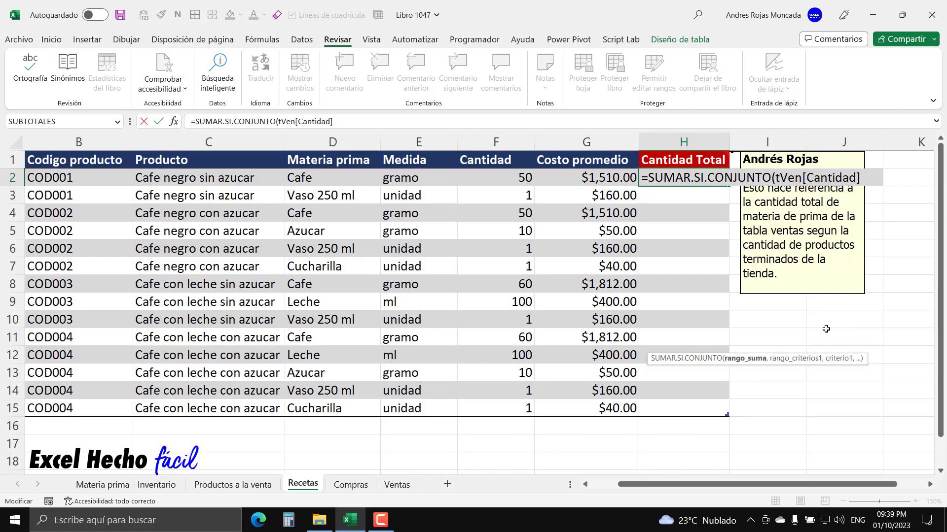
- Add tVen[Codigo] as the first criteria range of the SUMAR.SI.CONJUNTO formula
{"action": "type", "text": ","}
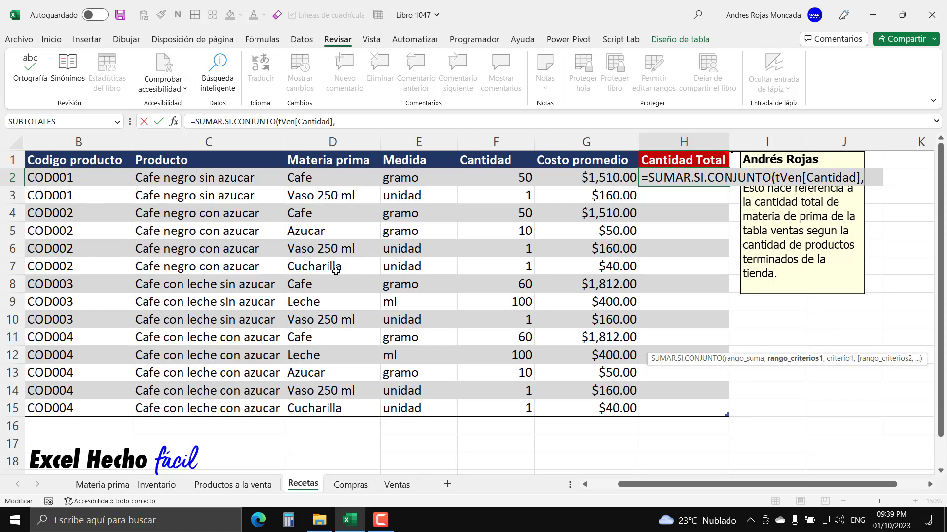
{"action": "type", "text": "teve"}
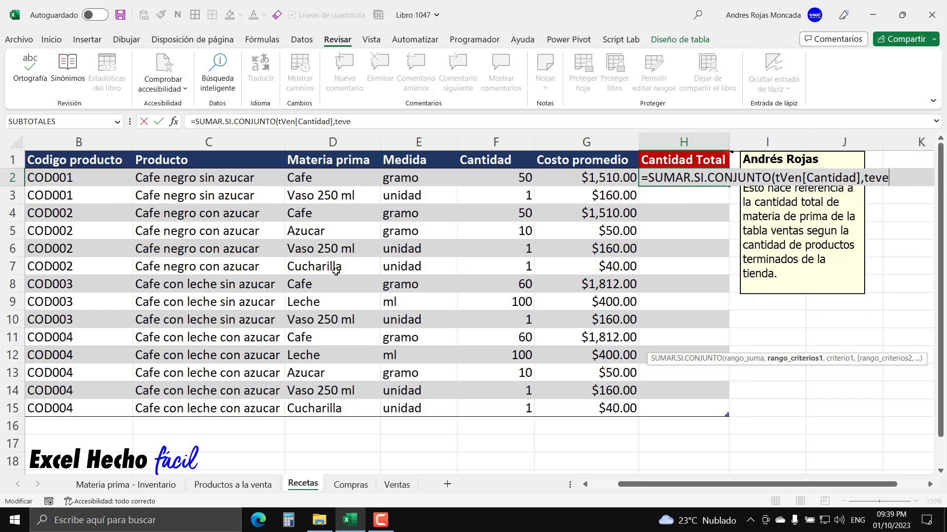
{"action": "key", "text": "BackSpace"}
{"action": "key", "text": "BackSpace"}
{"action": "key", "text": "BackSpace"}
{"action": "type", "text": "vwe"}
{"action": "key", "text": "BackSpace"}
{"action": "key", "text": "BackSpace"}
{"action": "key", "text": "BackSpace"}
{"action": "type", "text": "Ven["}
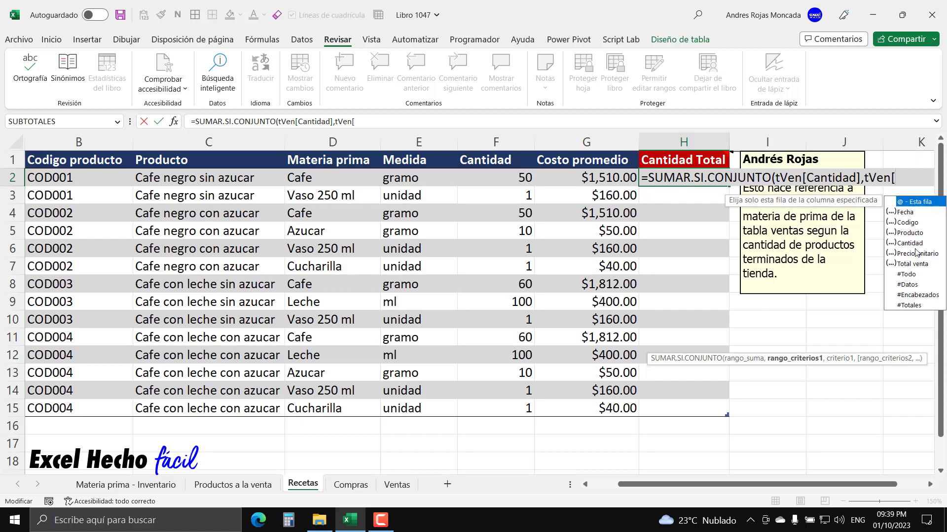
{"action": "double_click", "coordinate": [907, 223]}
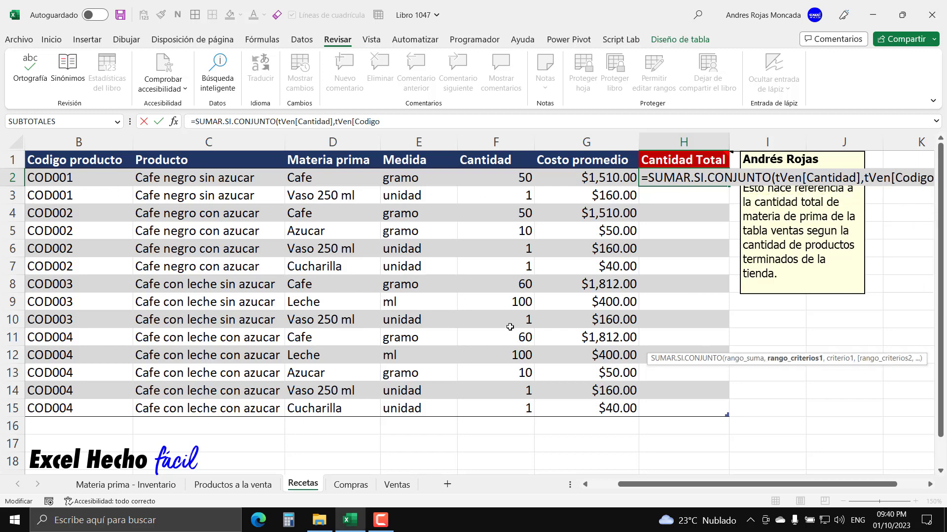
{"action": "type", "text": "]"}
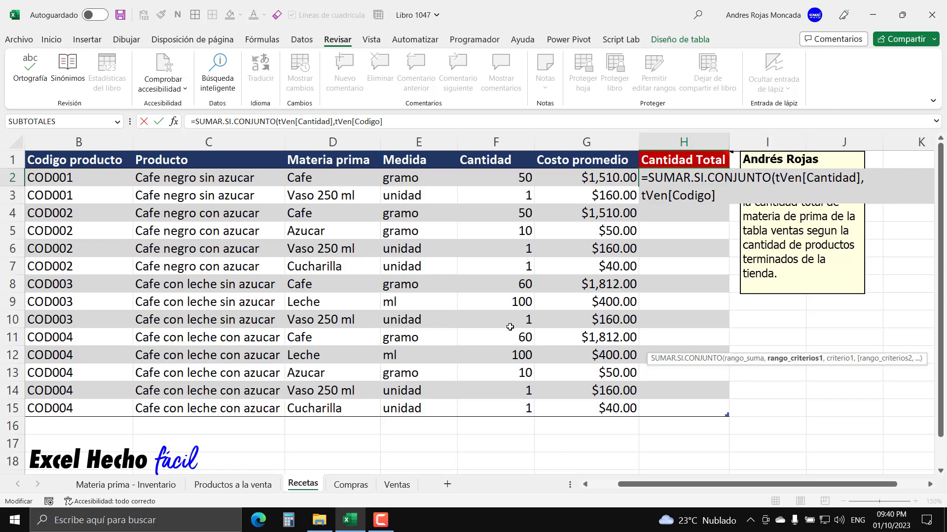
{"action": "type", "text": ","}
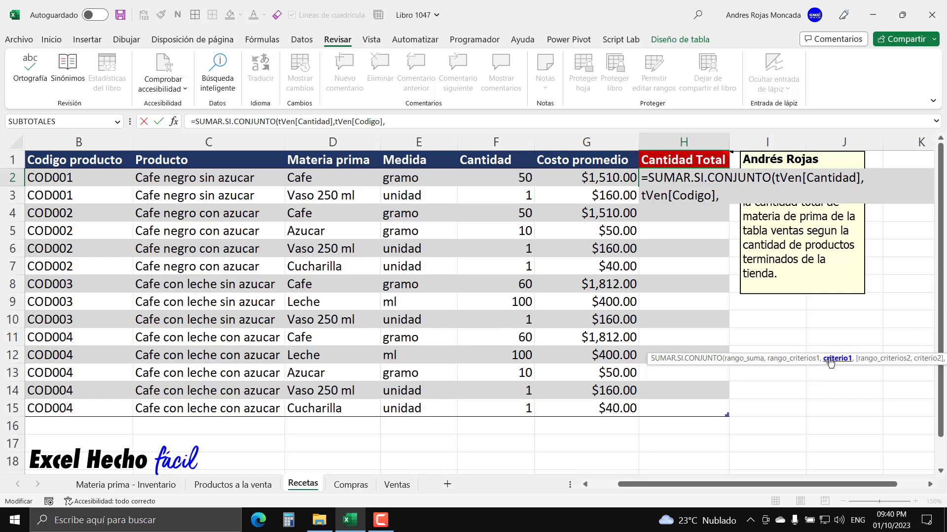
- Use the row's Codigo producto as the criterion and enter the completed formula down the Cantidad Total column
{"action": "left_click", "coordinate": [69, 183]}
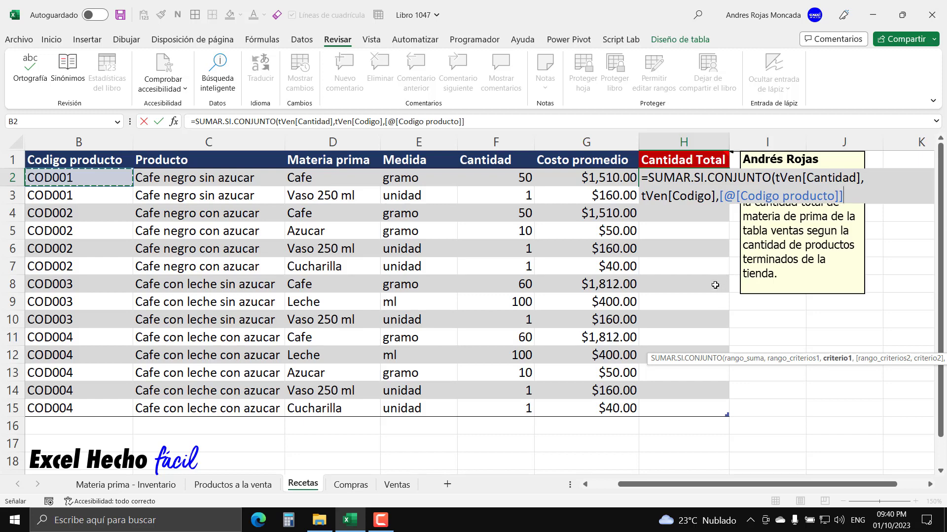
{"action": "type", "text": ")"}
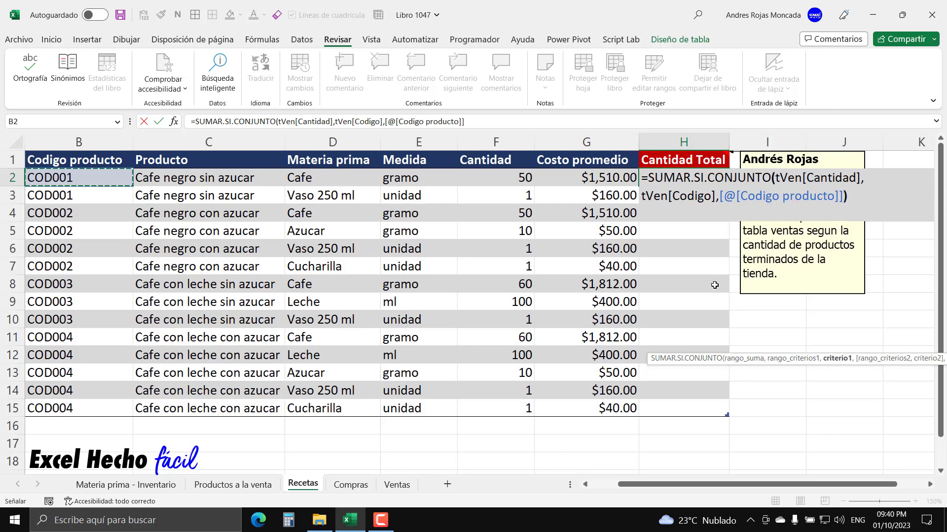
{"action": "key", "text": "ctrl+Return"}
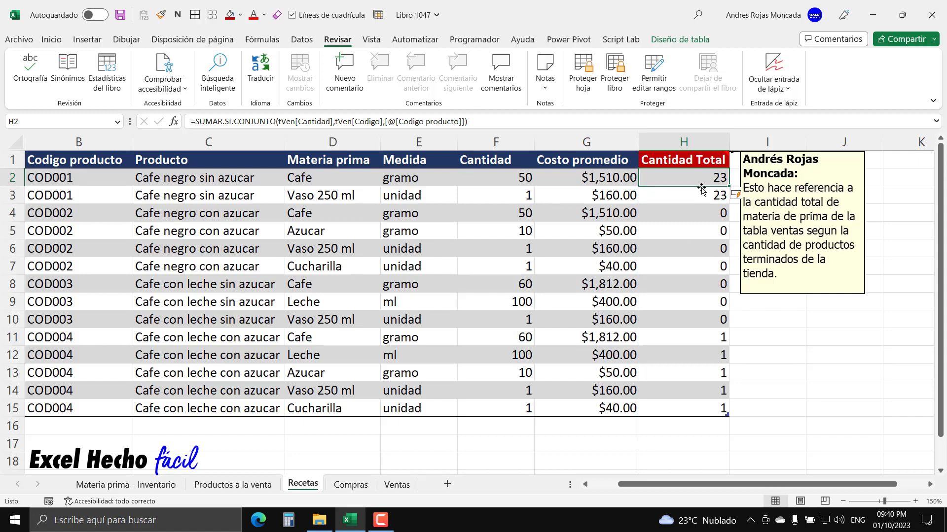
- Check the Cantidad values sold for COD001 in the Ventas sheet
{"action": "left_click", "coordinate": [400, 486]}
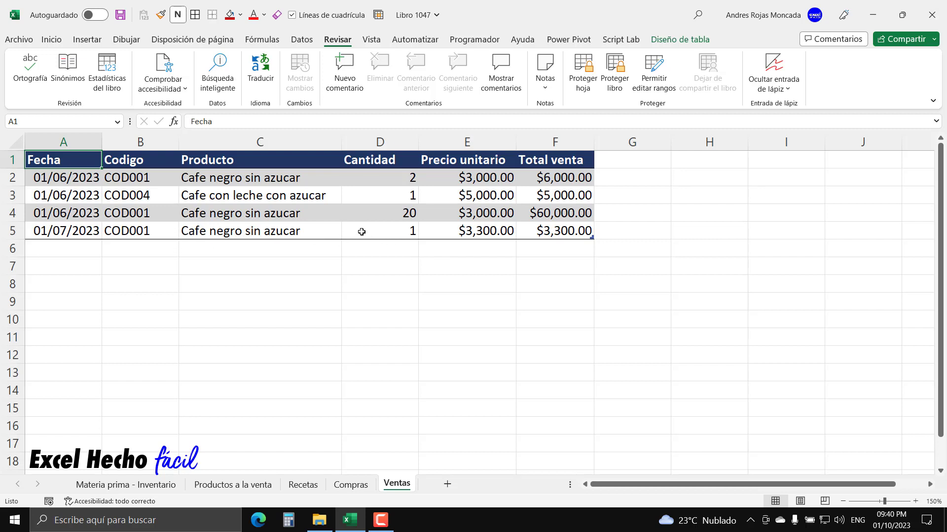
{"action": "left_click", "coordinate": [381, 215]}
{"action": "left_click", "coordinate": [381, 231]}
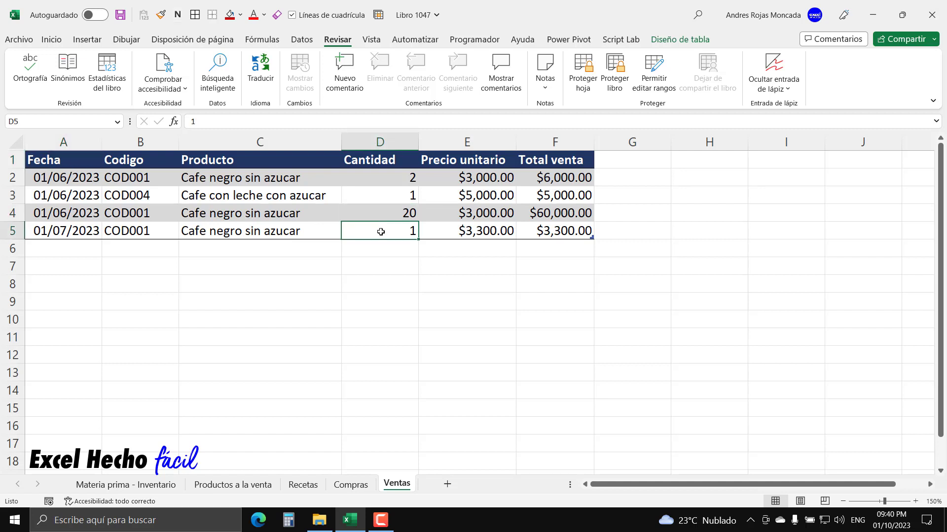
- Compare the sold quantities in the Ventas sheet with the Cantidad Total results for COD001 and COD004 in the Recetas sheet
{"action": "left_click", "coordinate": [381, 175]}
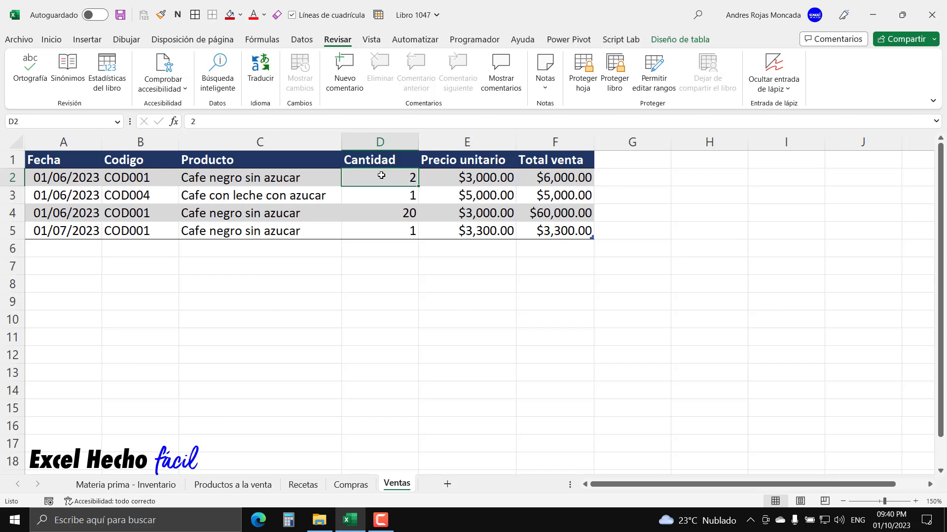
{"action": "left_click", "coordinate": [381, 193]}
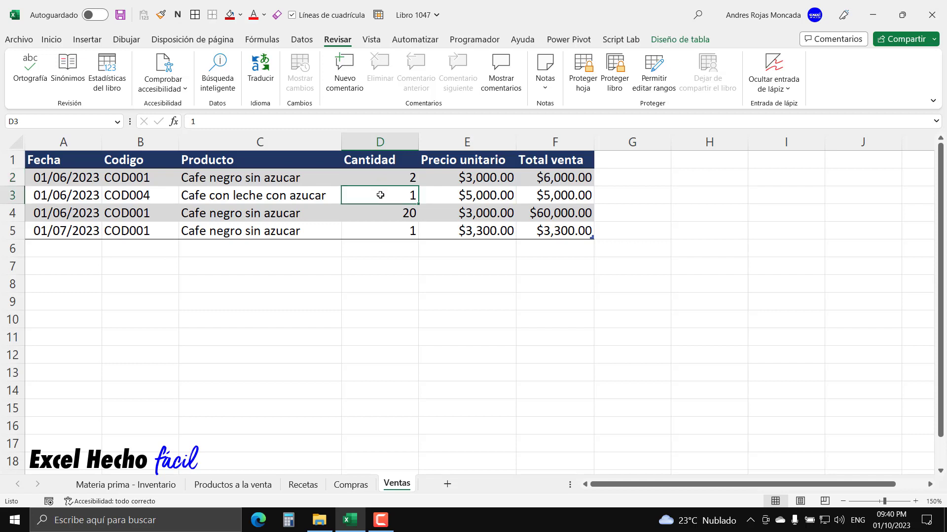
{"action": "key", "text": "ctrl+Home"}
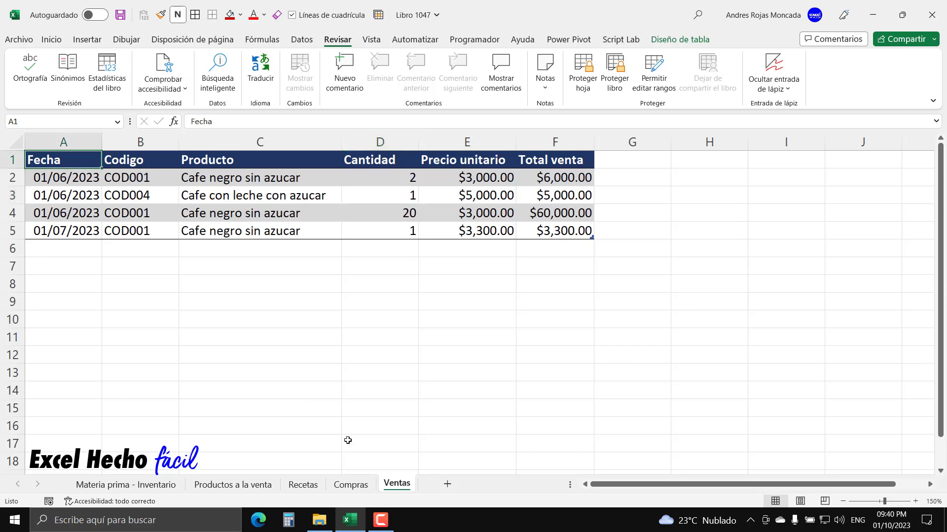
{"action": "left_click", "coordinate": [303, 486]}
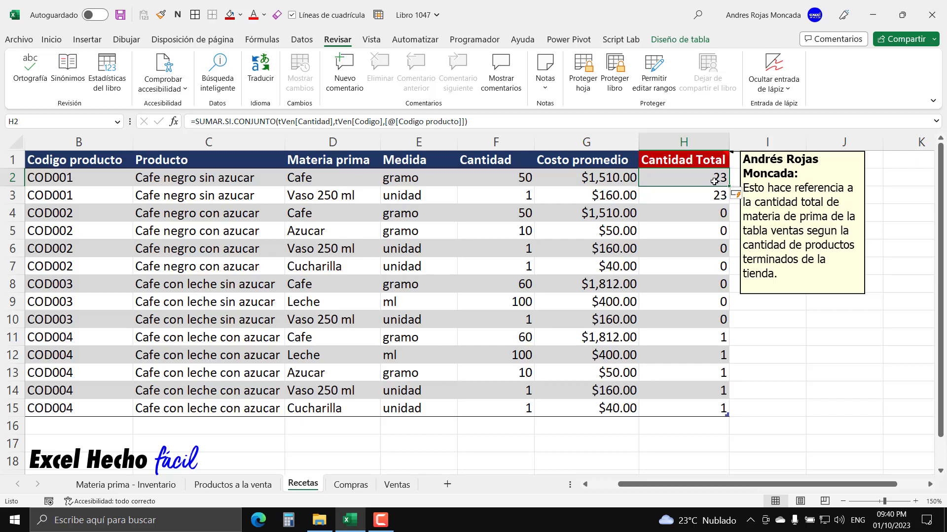
{"action": "left_click", "coordinate": [690, 197]}
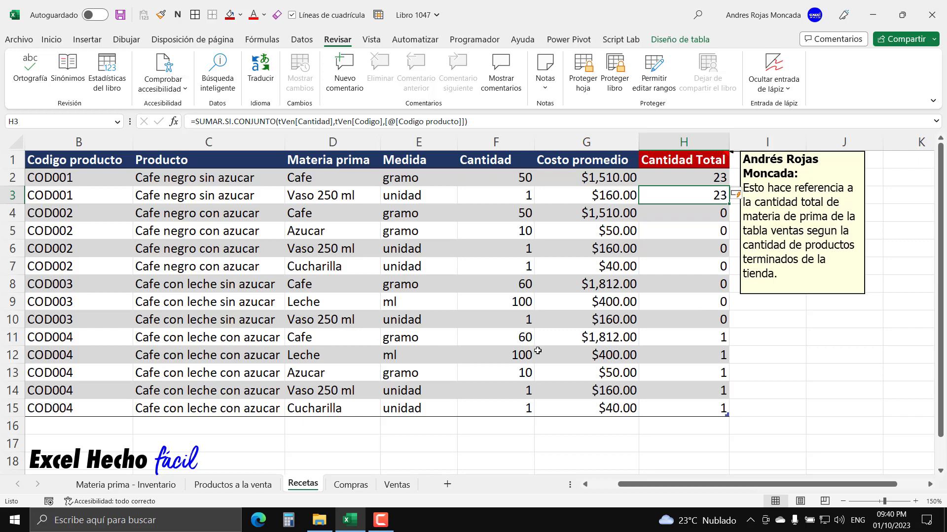
{"action": "left_click", "coordinate": [718, 342]}
{"action": "left_click", "coordinate": [716, 357]}
{"action": "left_click", "coordinate": [713, 378]}
{"action": "left_click", "coordinate": [712, 396]}
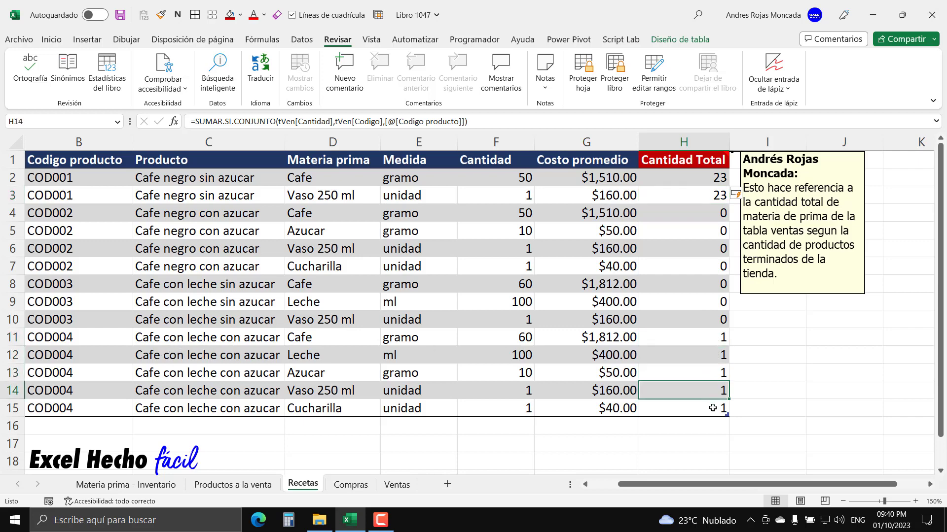
{"action": "left_click", "coordinate": [712, 408]}
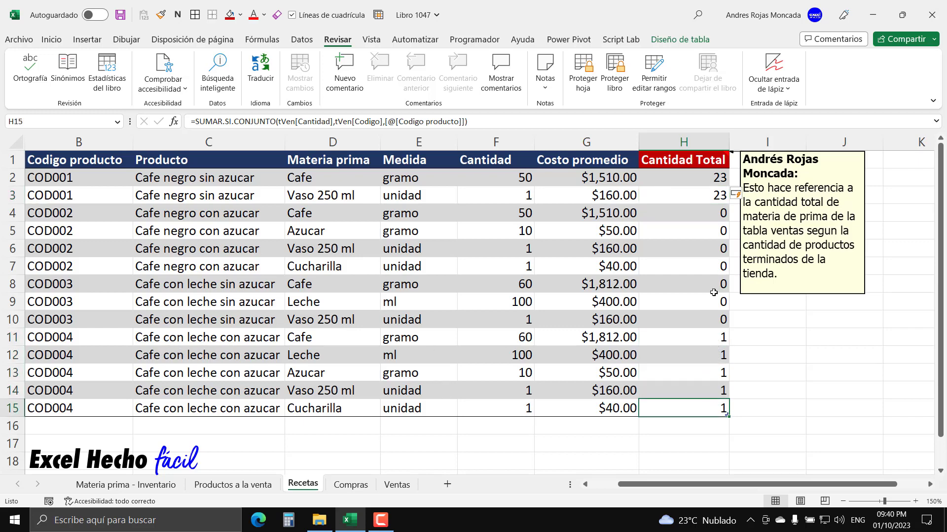
{"action": "left_click", "coordinate": [698, 176]}
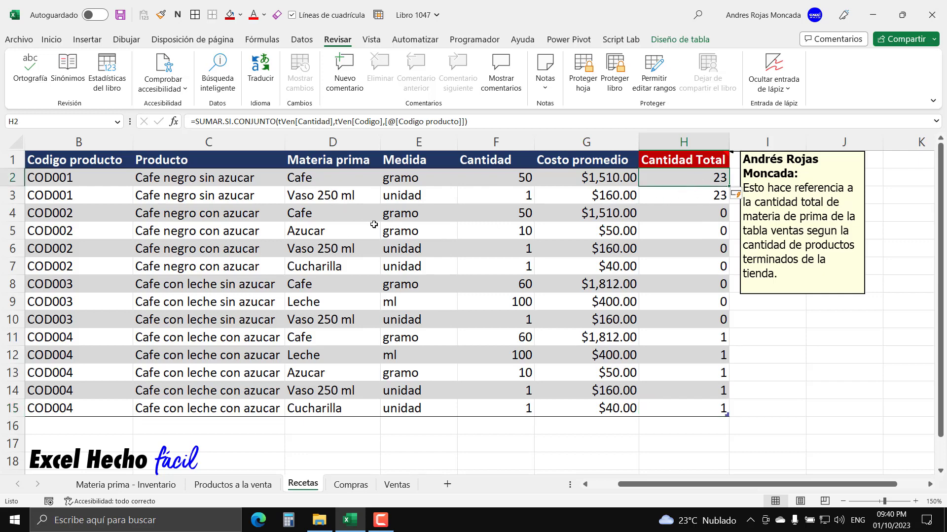
{"action": "key", "text": "F2"}
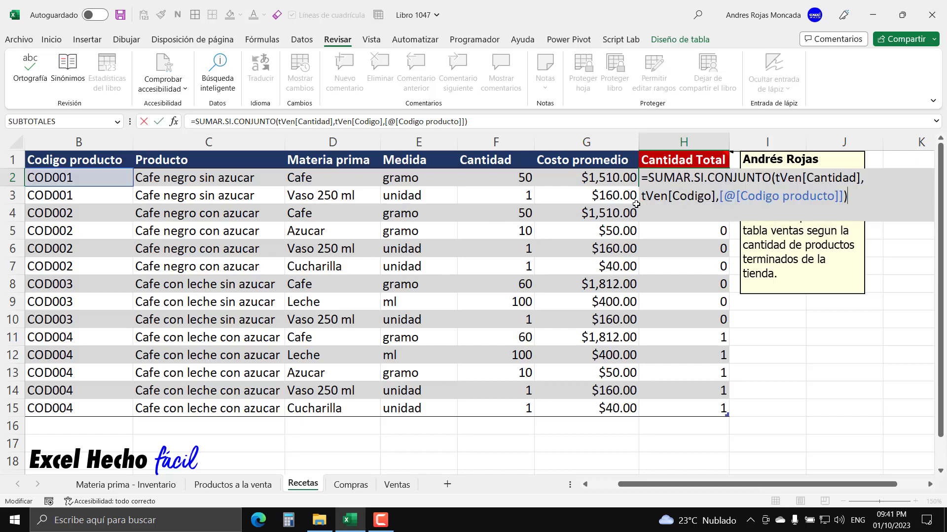
{"action": "type", "text": "*"}
{"action": "left_click", "coordinate": [497, 178]}
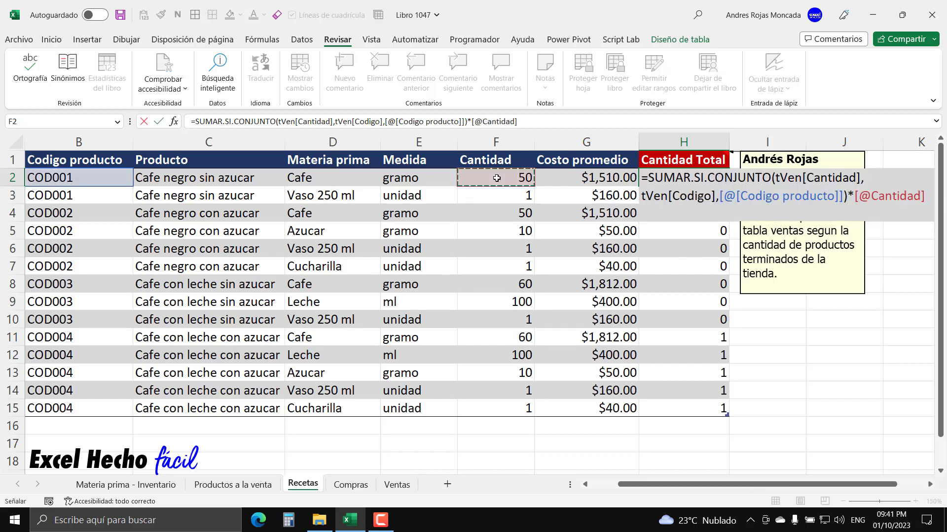
{"action": "key", "text": "Return"}
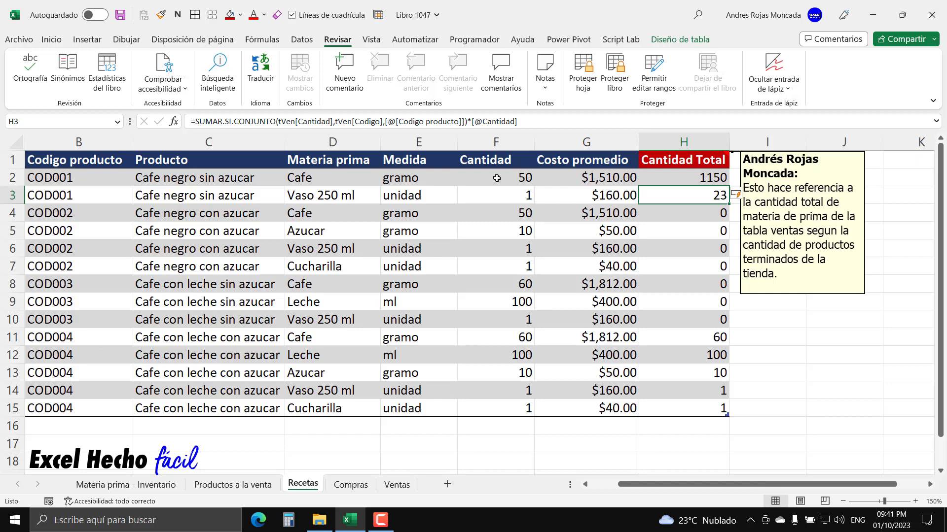
- Format the Cantidad Total values H2:H15 as Número with a thousands separator and 0 decimal places
{"action": "left_click", "coordinate": [691, 176]}
{"action": "left_click_drag", "start_coordinate": [691, 176], "coordinate": [686, 411]}
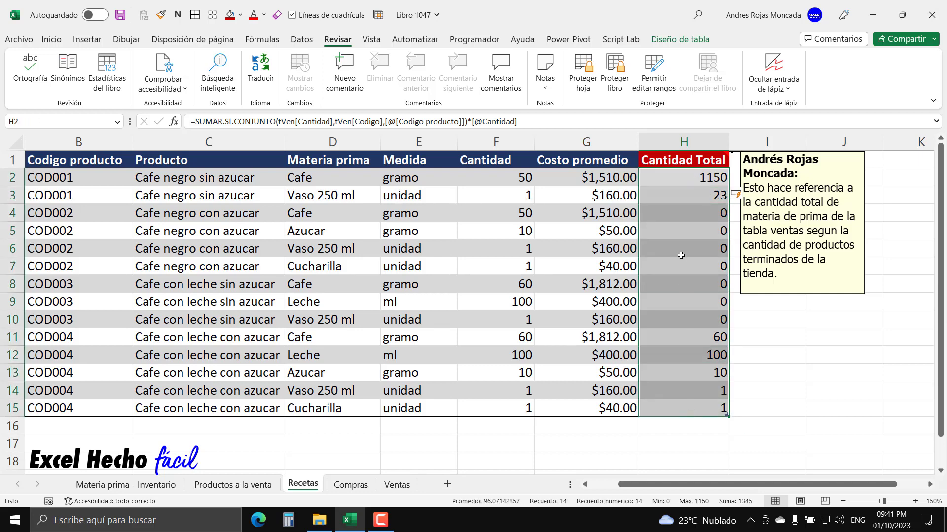
{"action": "key", "text": "ctrl+1"}
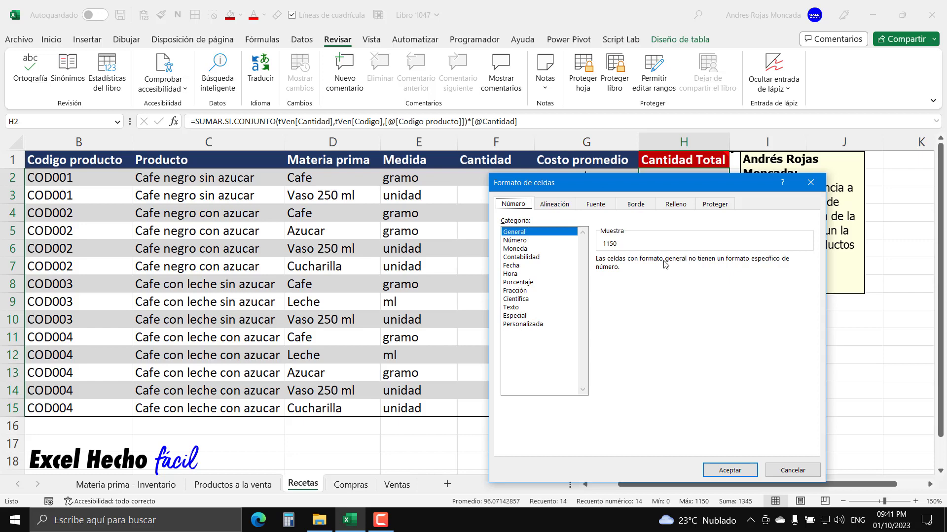
{"action": "left_click", "coordinate": [515, 240]}
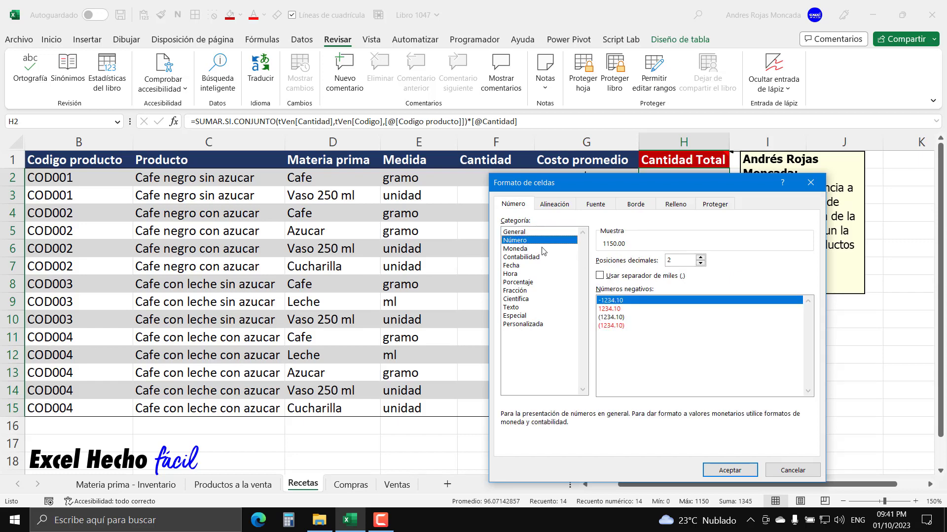
{"action": "left_click", "coordinate": [630, 276]}
{"action": "left_click", "coordinate": [700, 264]}
{"action": "left_click", "coordinate": [700, 263]}
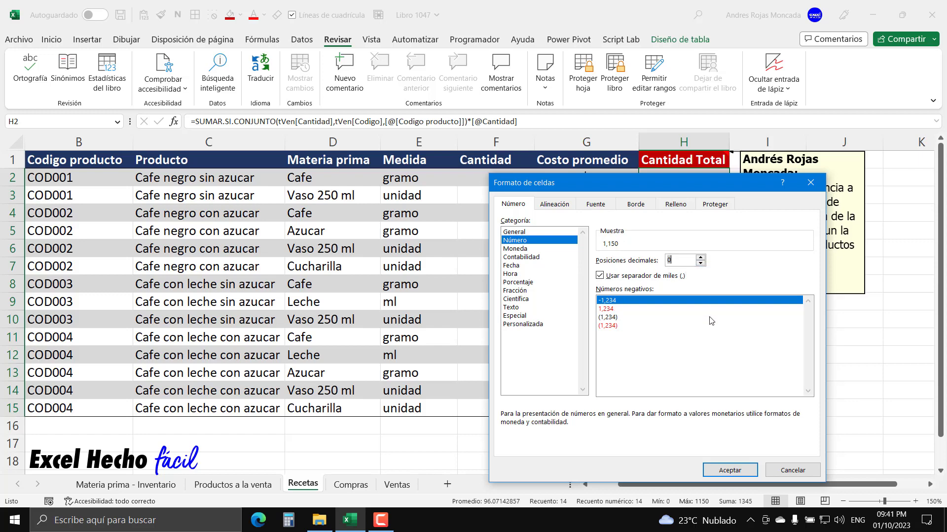
{"action": "left_click", "coordinate": [730, 470]}
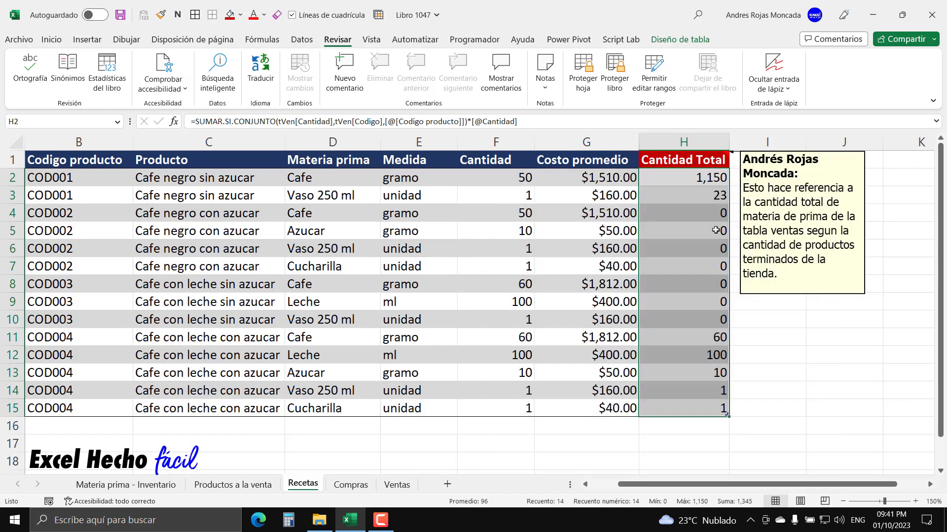
{"action": "left_click", "coordinate": [702, 180]}
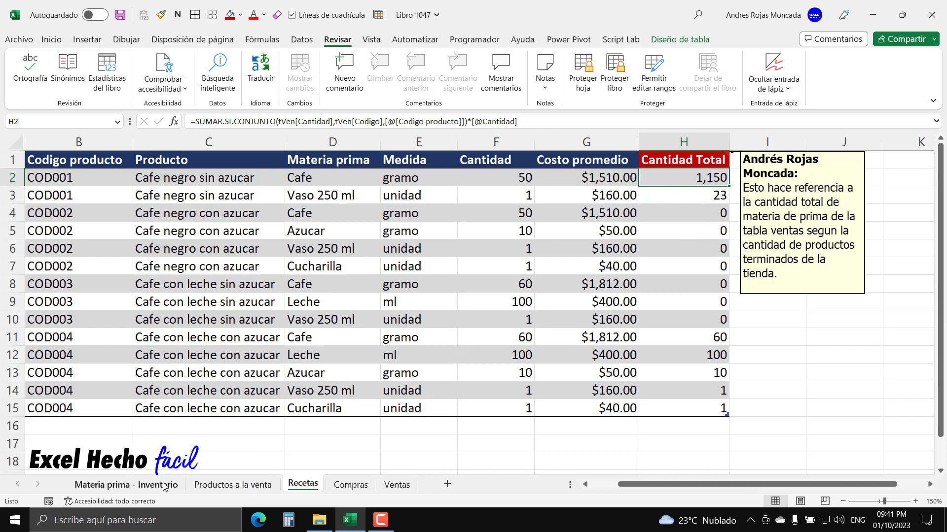
- Add a column headed "Salidas version tradicional Excel" in H1, beside Costo promedio in the Materia prima - Inventario sheet
{"action": "left_click", "coordinate": [133, 486]}
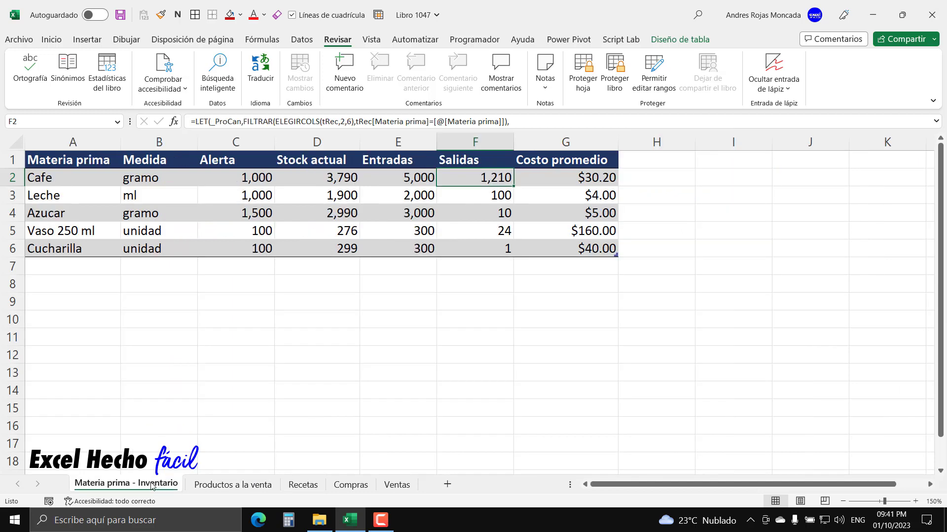
{"action": "left_click", "coordinate": [632, 158]}
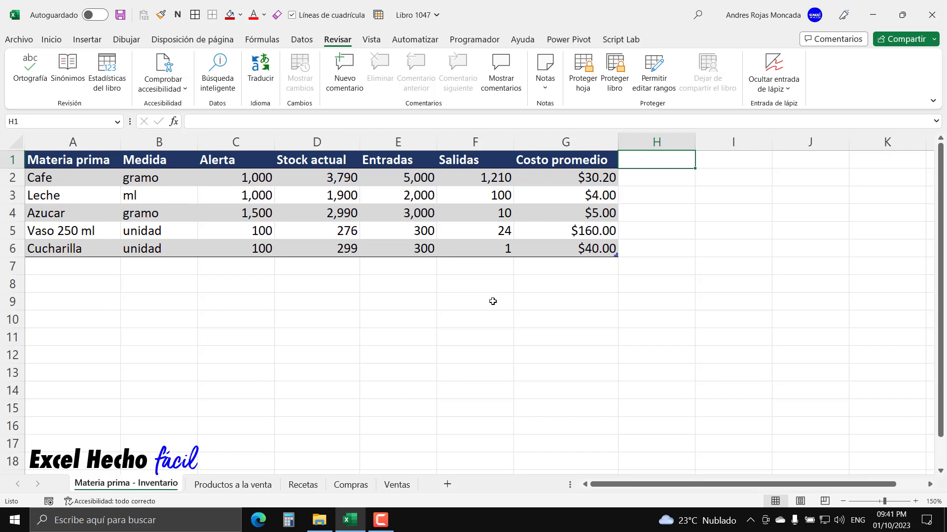
{"action": "type", "text": "Salidas"}
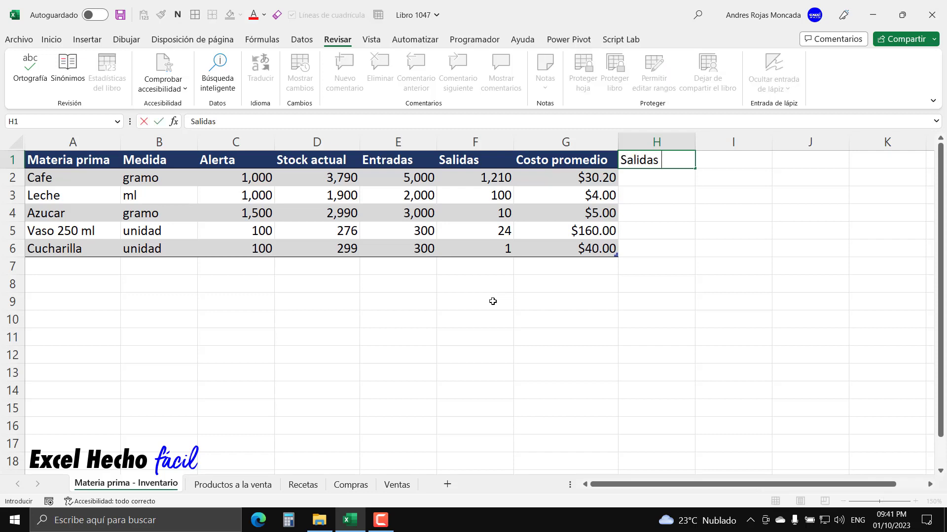
{"action": "type", "text": " version trad"}
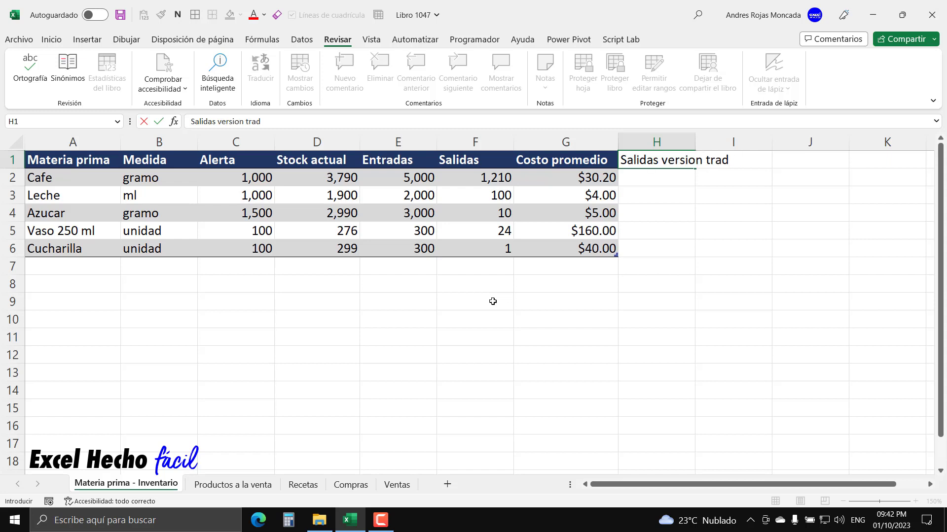
{"action": "type", "text": "icional exce"}
{"action": "key", "text": "BackSpace"}
{"action": "key", "text": "BackSpace"}
{"action": "key", "text": "BackSpace"}
{"action": "key", "text": "BackSpace"}
{"action": "type", "text": "Excel"}
{"action": "key", "text": "Return"}
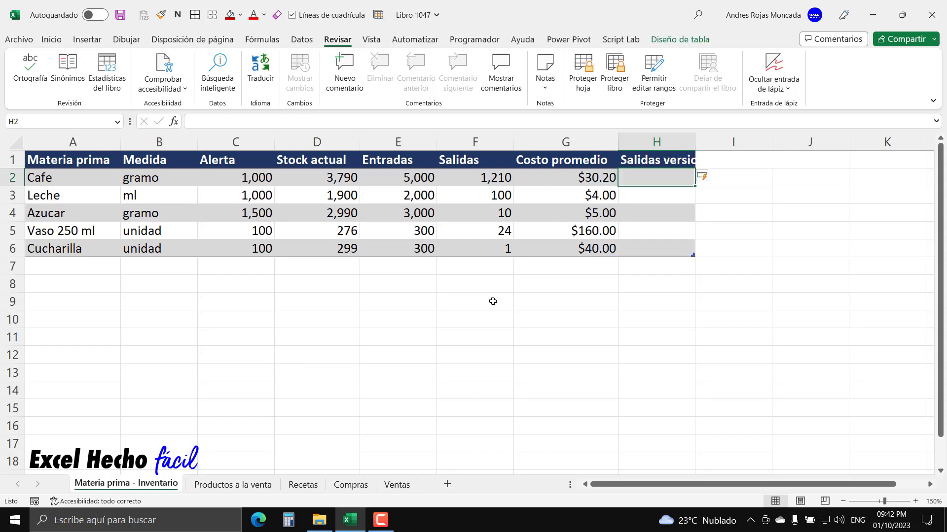
- Fit column H's width to its header and remove the stray semicolon at the end of the header text
{"action": "double_click", "coordinate": [695, 143]}
{"action": "left_click", "coordinate": [735, 163]}
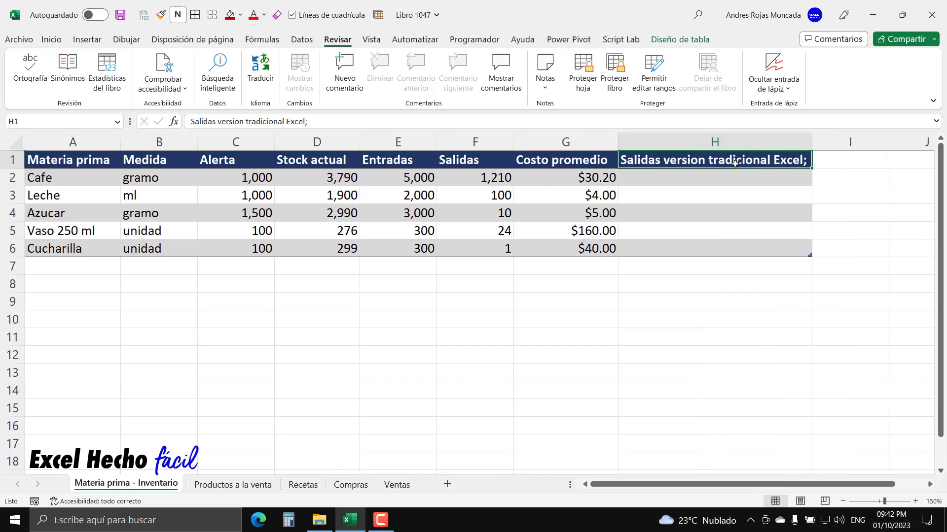
{"action": "left_click", "coordinate": [711, 124]}
{"action": "key", "text": "BackSpace"}
{"action": "key", "text": "Return"}
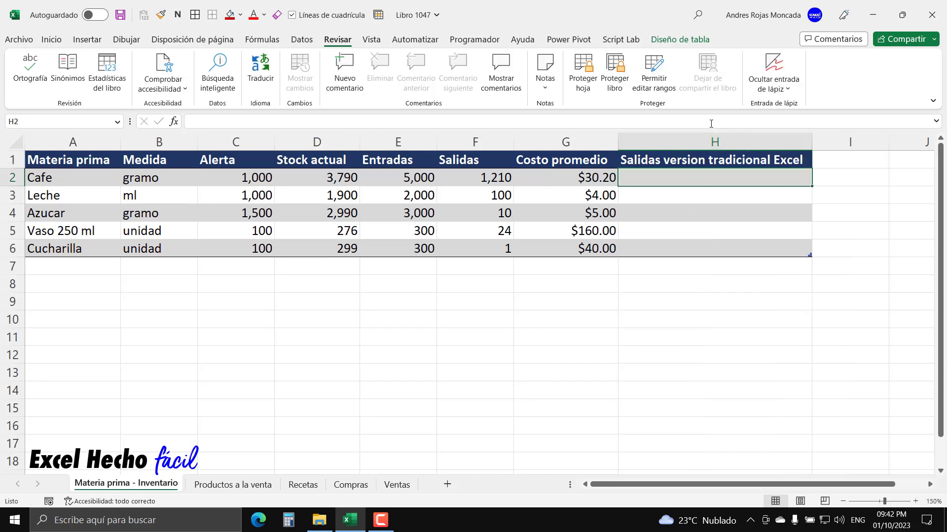
- Fill the header cell H1 of the new Salidas column with red
{"action": "left_click", "coordinate": [664, 153]}
{"action": "left_click", "coordinate": [664, 158]}
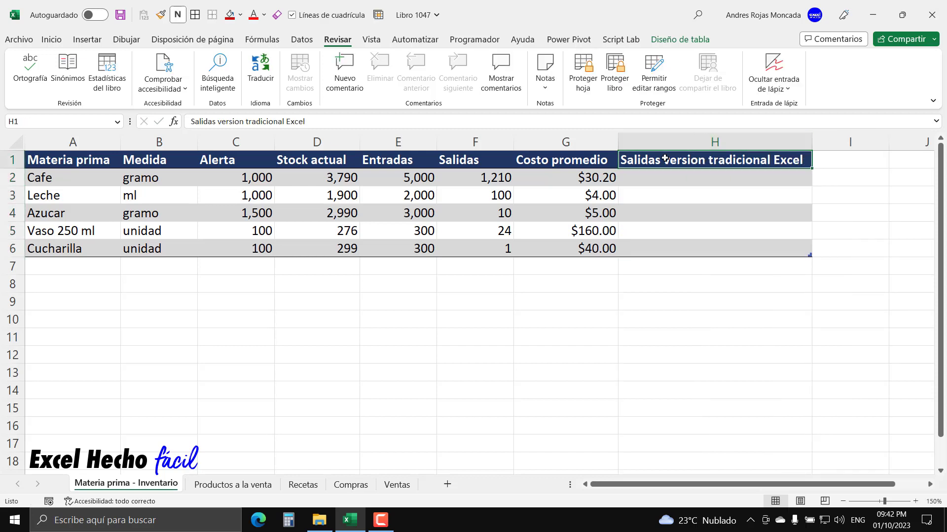
{"action": "left_click", "coordinate": [229, 15]}
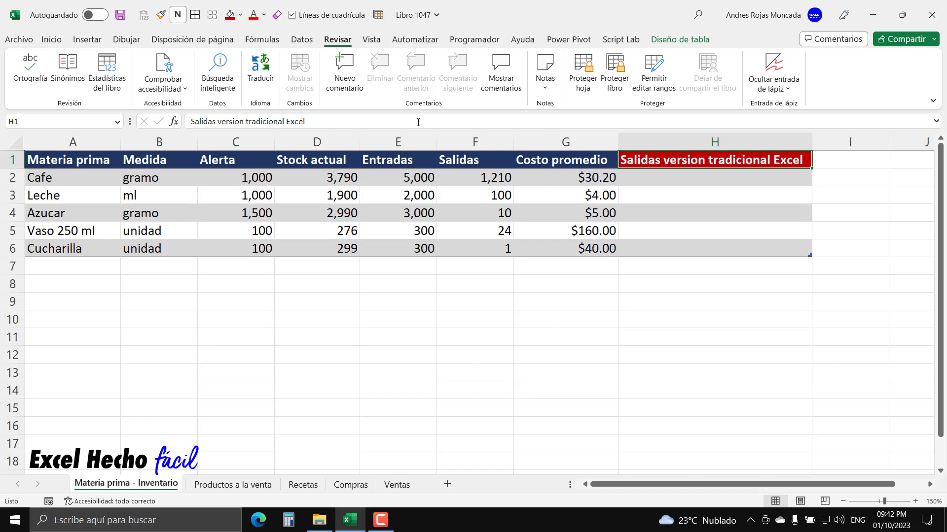
{"action": "left_click", "coordinate": [688, 176]}
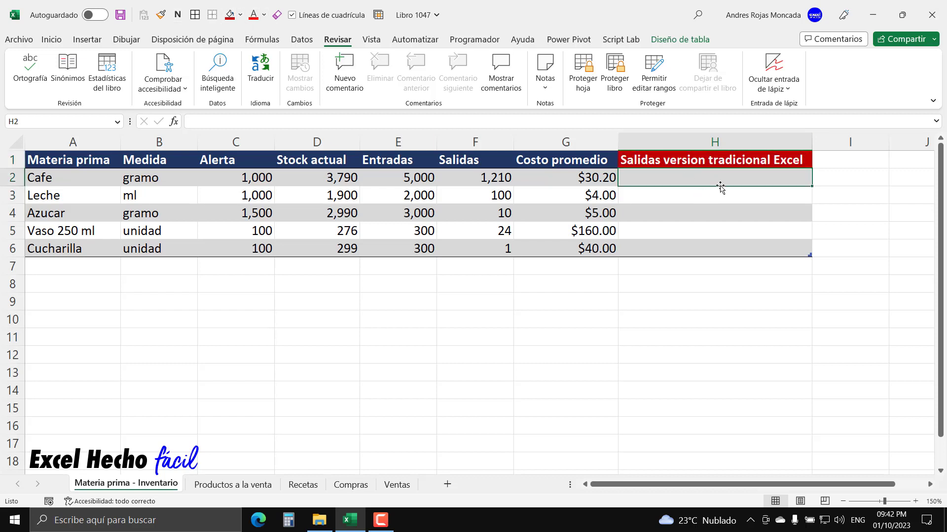
- Review the Cantidad Total column in Recetas, then start a SUMAR.SI.CONJUNTO formula in H2 of the Materia prima - Inventario sheet
{"action": "left_click", "coordinate": [301, 490]}
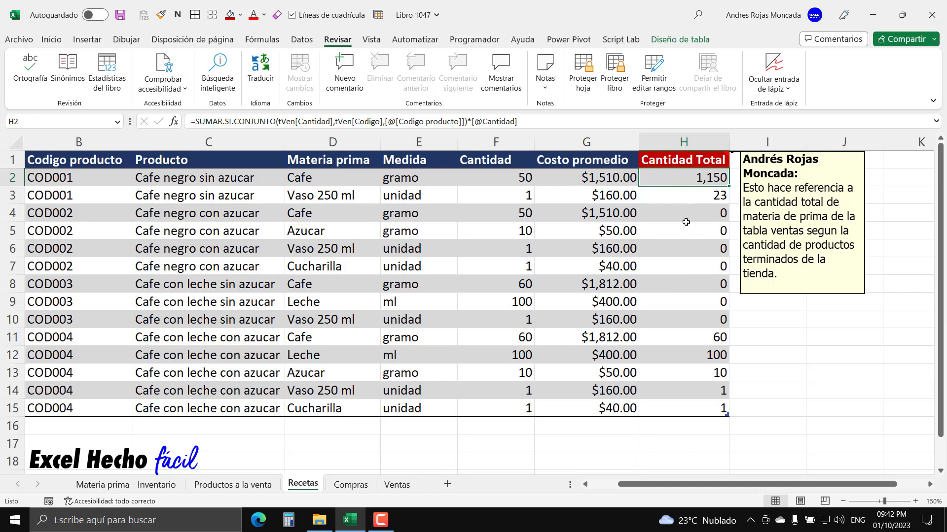
{"action": "left_click", "coordinate": [153, 486]}
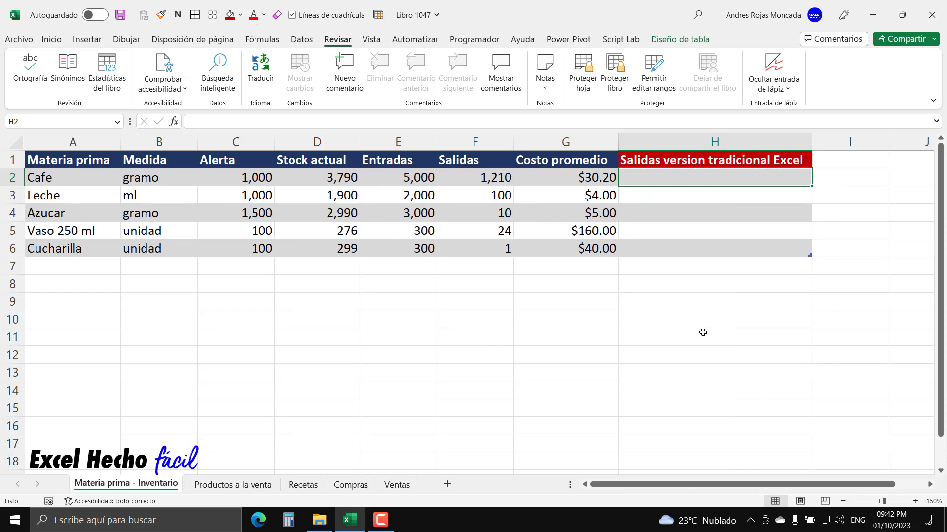
{"action": "type", "text": "=sum"}
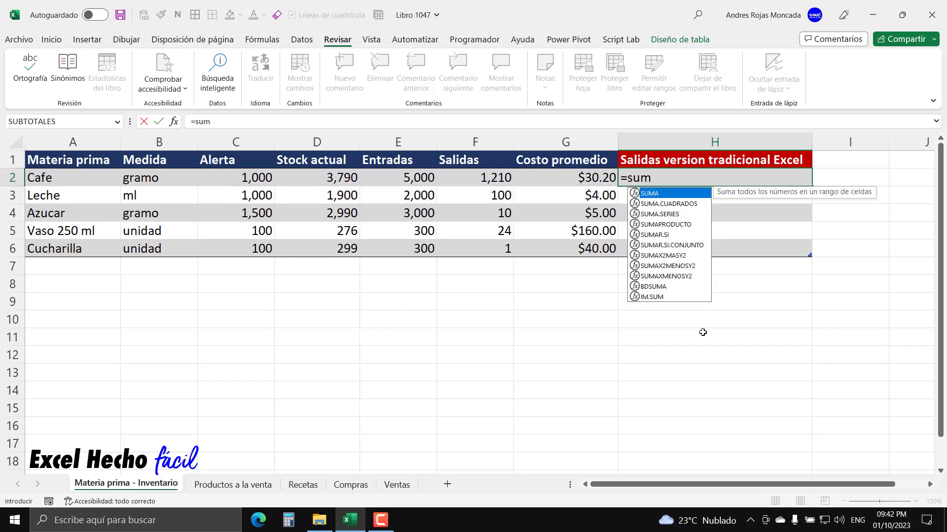
{"action": "key", "text": "Down"}
{"action": "key", "text": "Down"}
{"action": "key", "text": "Down"}
{"action": "key", "text": "Down"}
{"action": "key", "text": "Down"}
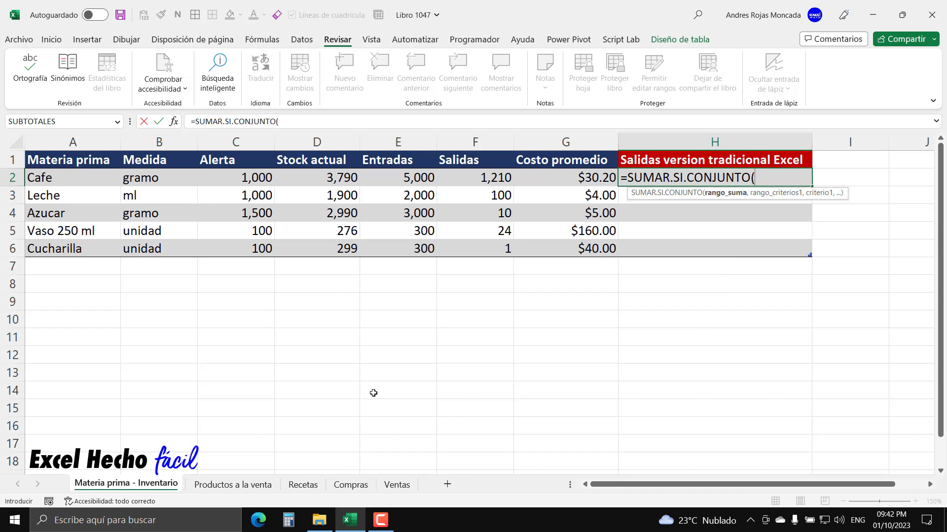
- Use tRec[Cantidad Total] as the sum range of the SUMAR.SI.CONJUNTO formula
{"action": "type", "text": "trec"}
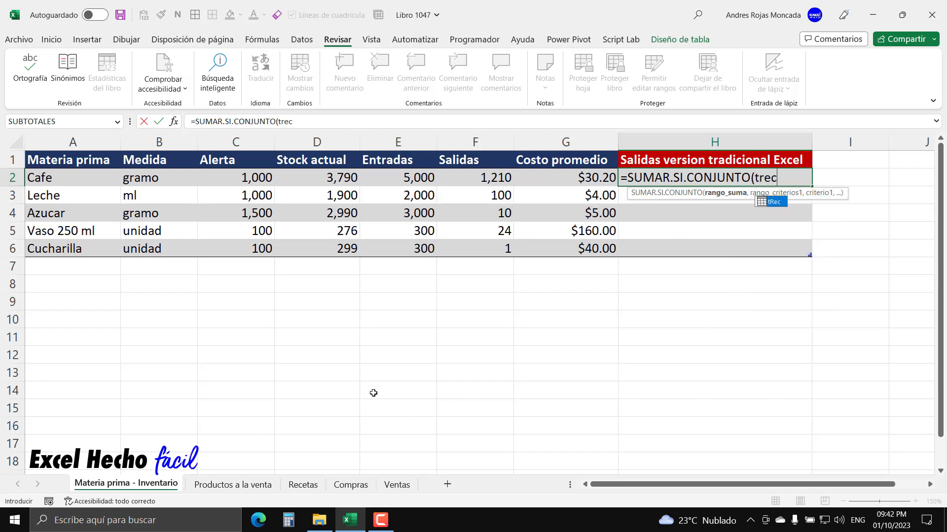
{"action": "type", "text": "["}
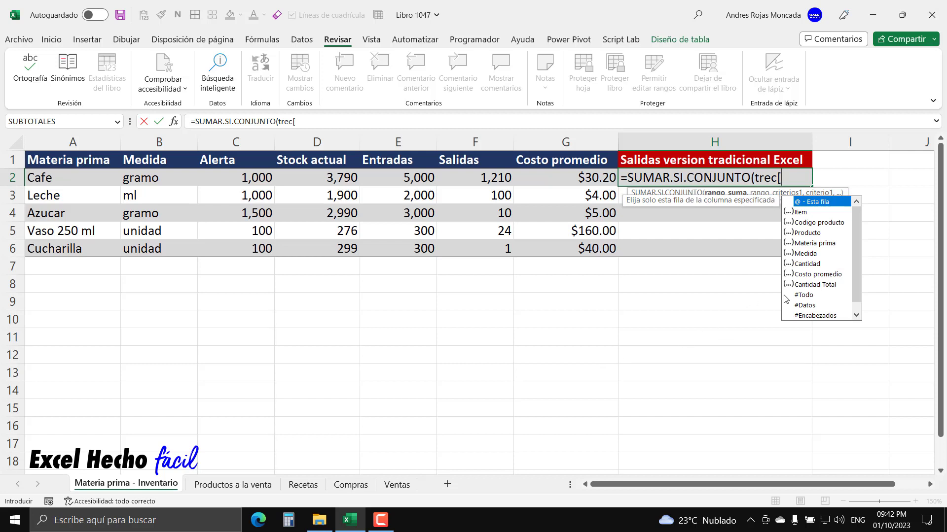
{"action": "left_click", "coordinate": [818, 289]}
{"action": "double_click", "coordinate": [818, 289]}
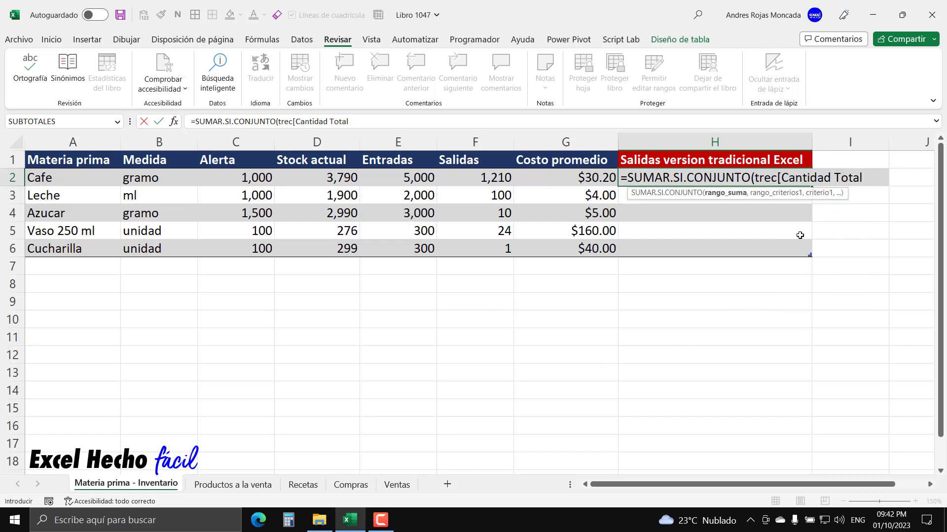
{"action": "type", "text": "],"}
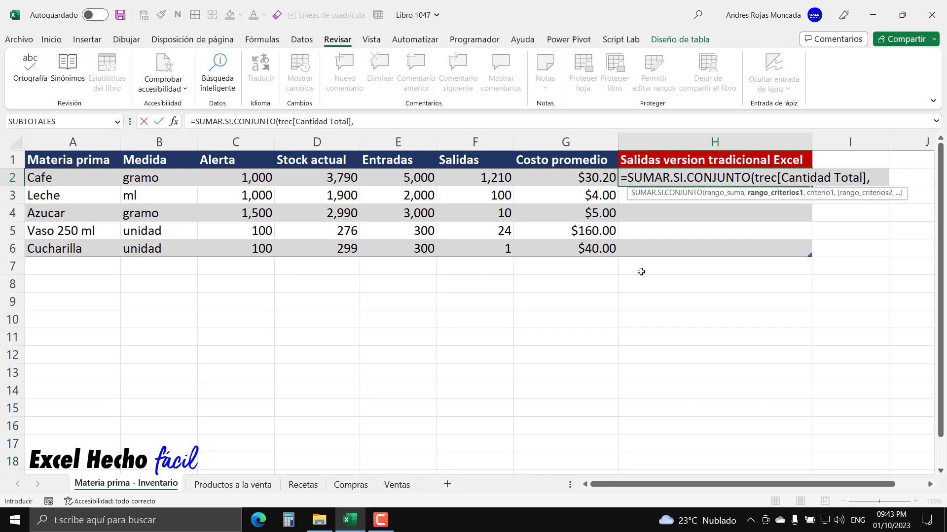
- Complete the SUMAR.SI.CONJUNTO formula with tRec[Materia prima] as criteria range and the current row's [@[Materia prima]] as criterion
{"action": "type", "text": "tre"}
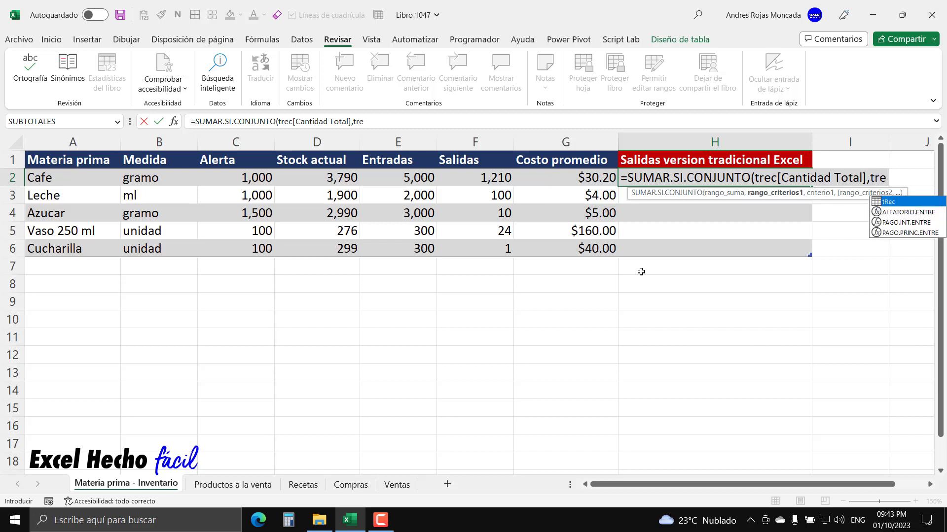
{"action": "key", "text": "Tab"}
{"action": "type", "text": "["}
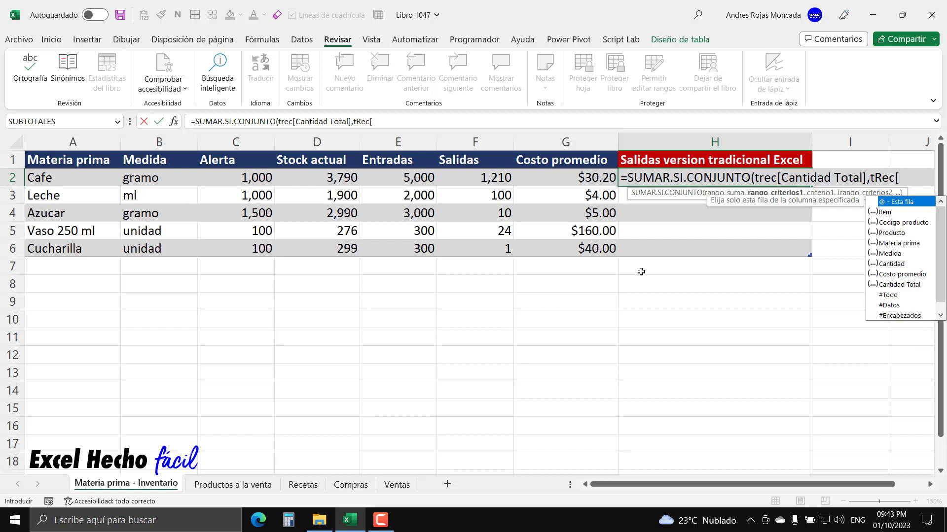
{"action": "double_click", "coordinate": [906, 244]}
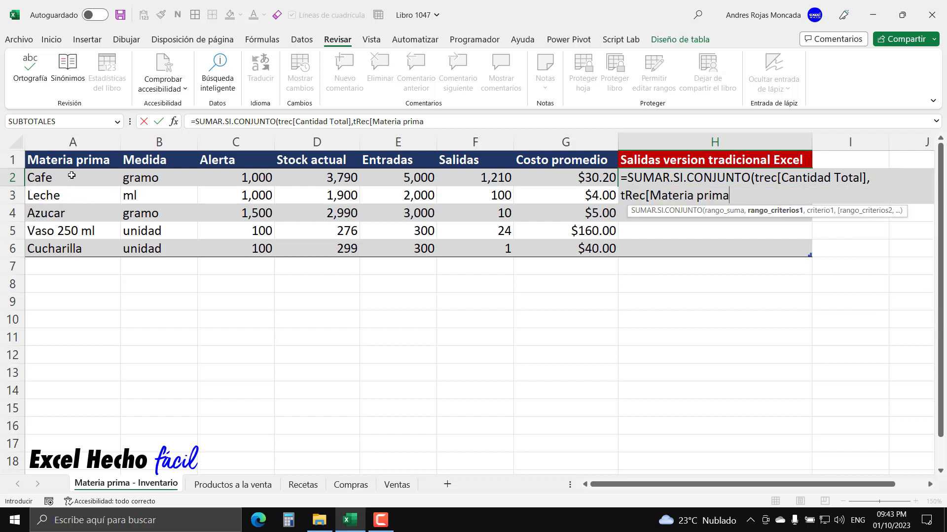
{"action": "type", "text": "],"}
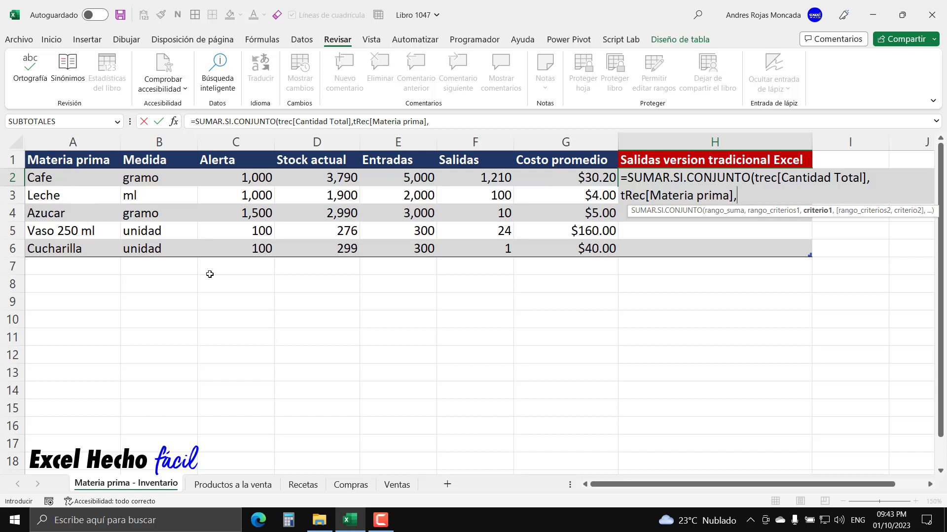
{"action": "left_click", "coordinate": [81, 178]}
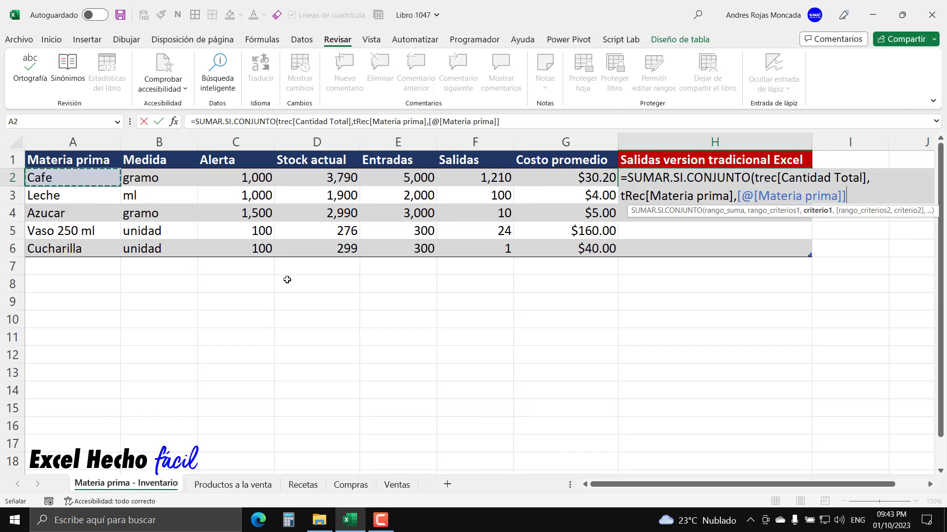
{"action": "type", "text": ")"}
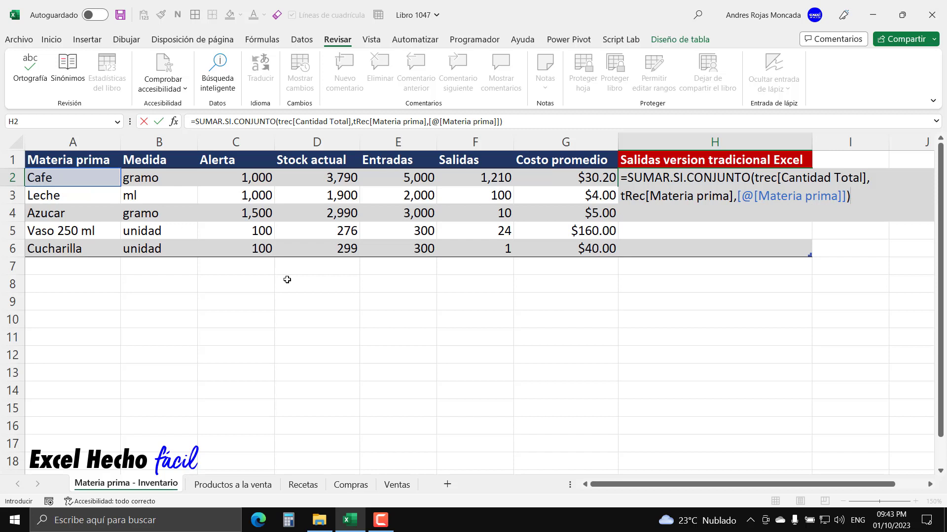
{"action": "key", "text": "Return"}
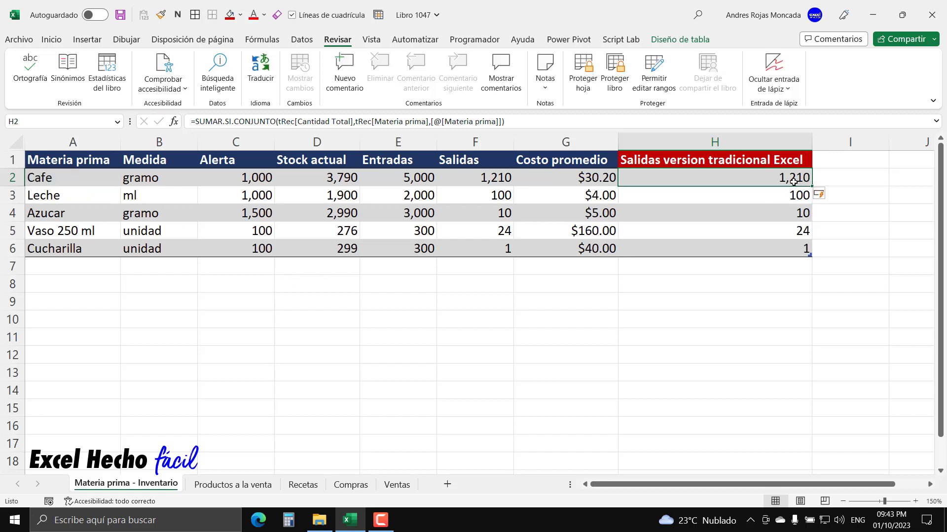
- Compare the Salidas column with the Salidas version tradicional Excel column for each raw material
{"action": "left_click", "coordinate": [476, 173]}
{"action": "left_click", "coordinate": [764, 178], "text": "ctrl"}
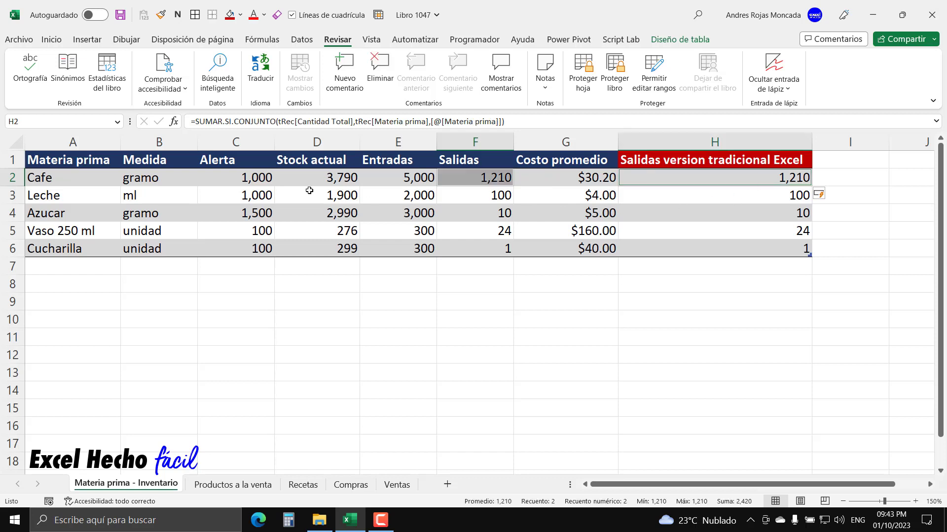
{"action": "left_click", "coordinate": [492, 192]}
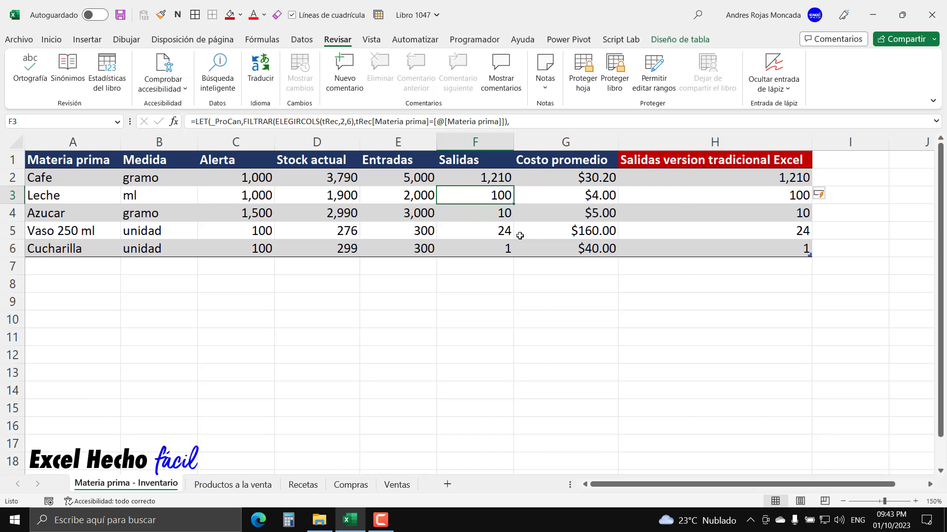
{"action": "left_click", "coordinate": [503, 235]}
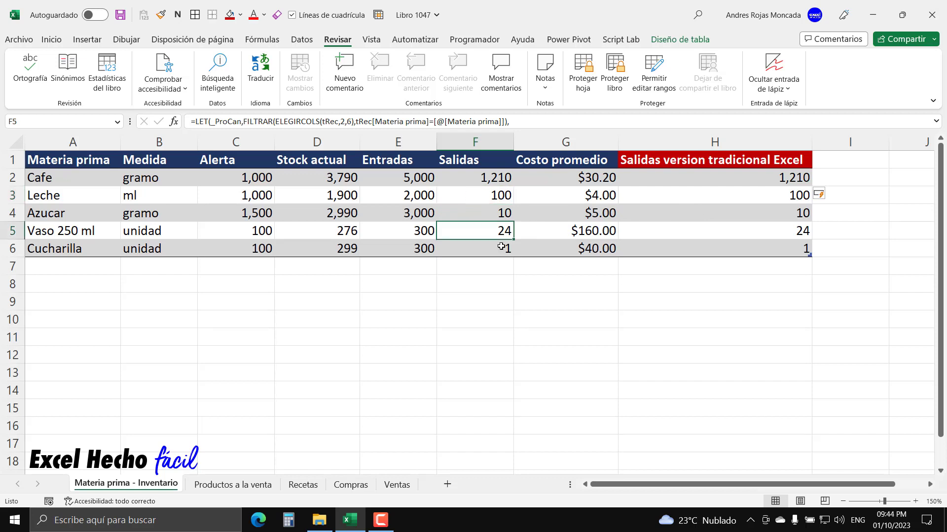
{"action": "left_click", "coordinate": [501, 246]}
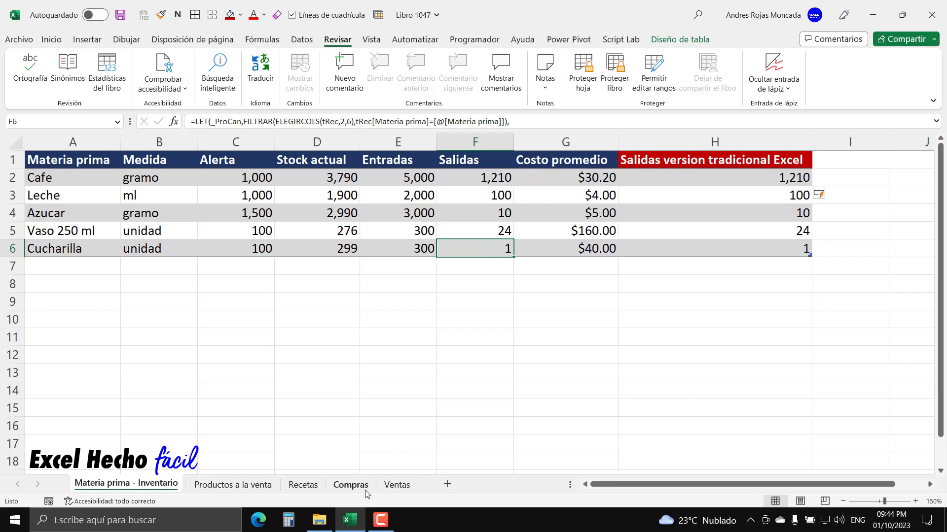
- Start a new sale in row 6 of the Ventas sheet with date 1/10/2023 and product code COD002
{"action": "left_click", "coordinate": [396, 486]}
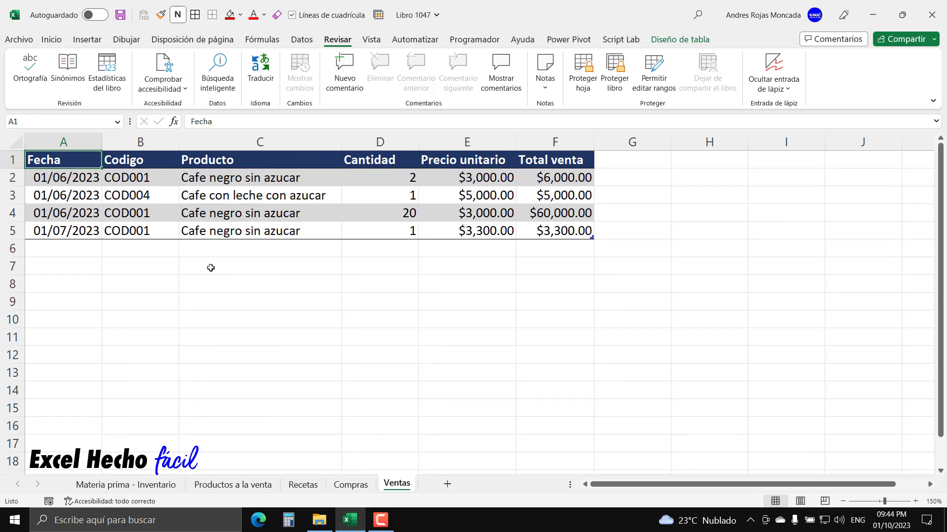
{"action": "left_click", "coordinate": [58, 248]}
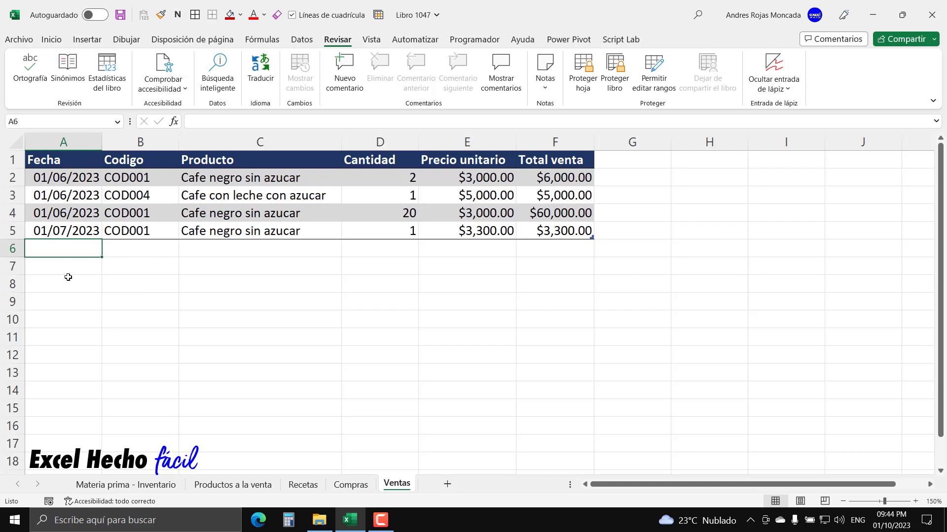
{"action": "type", "text": "1/10/"}
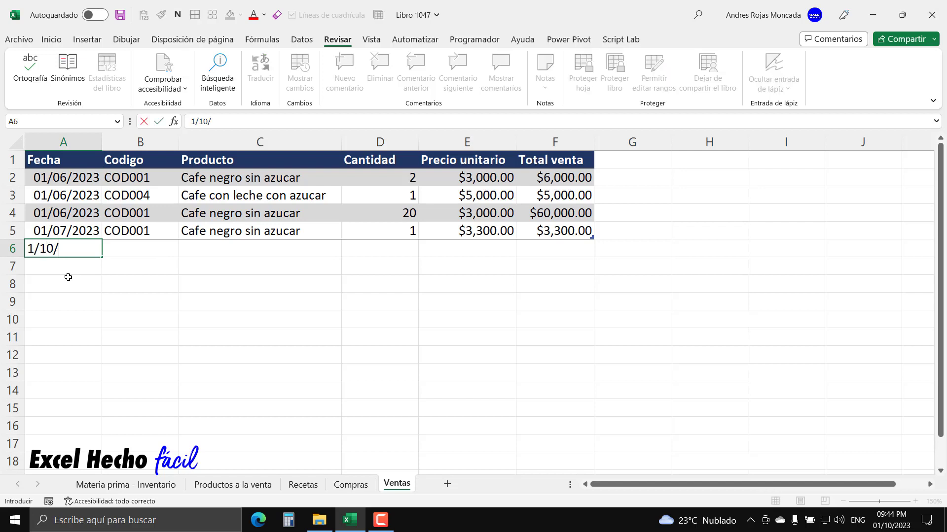
{"action": "type", "text": "2023"}
{"action": "key", "text": "Tab"}
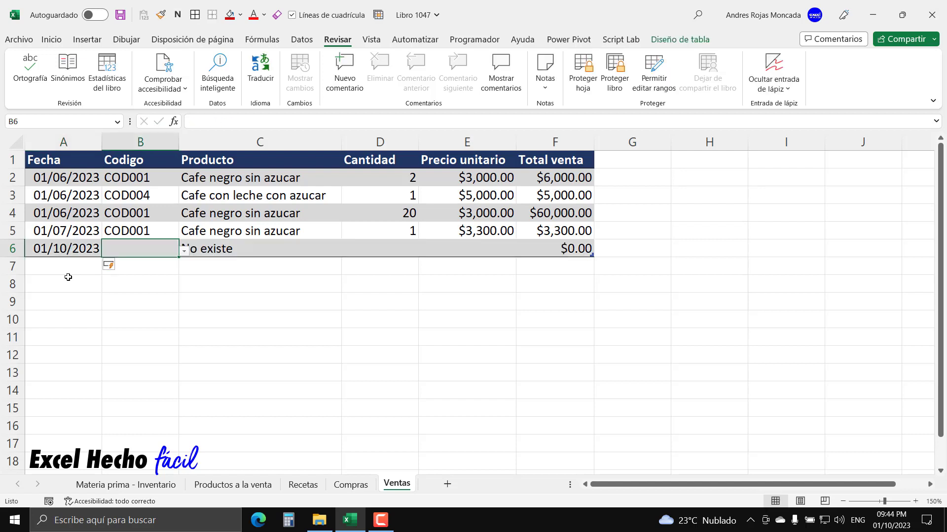
{"action": "left_click", "coordinate": [184, 250]}
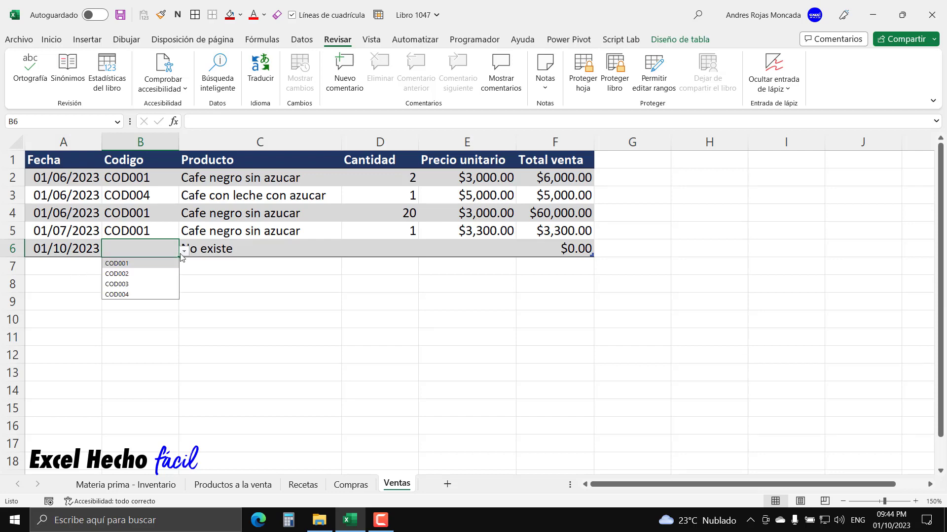
{"action": "left_click", "coordinate": [144, 274]}
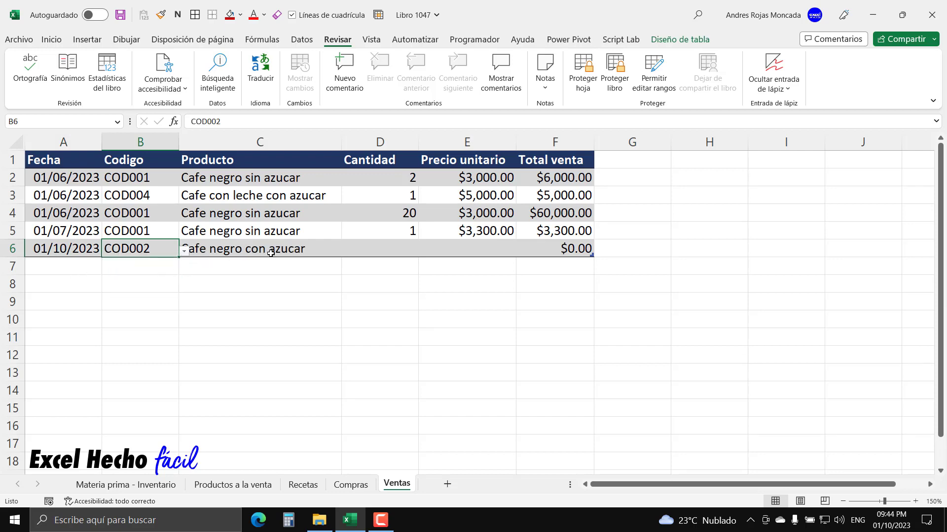
- Review the COD002 ingredient rows in Recetas, then set the new Ventas row's Cantidad to 2
{"action": "left_click", "coordinate": [298, 489]}
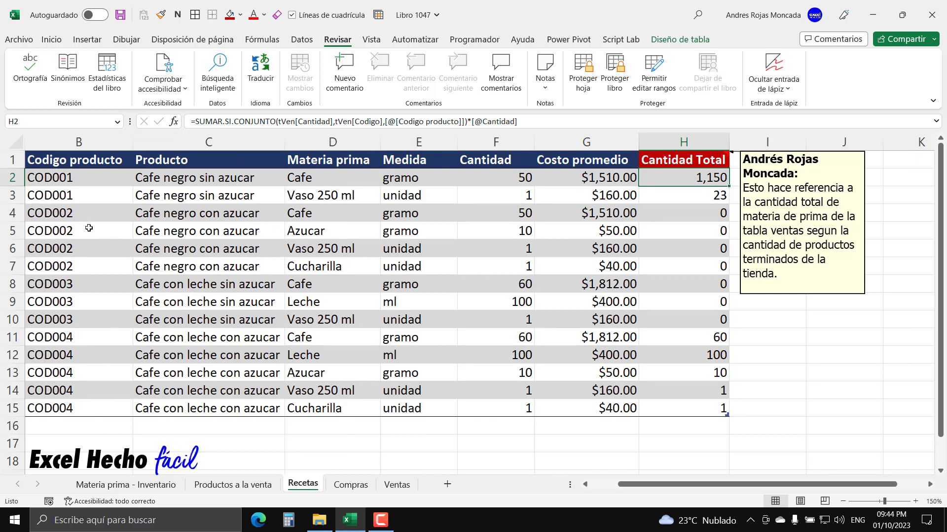
{"action": "left_click_drag", "start_coordinate": [98, 214], "coordinate": [673, 273]}
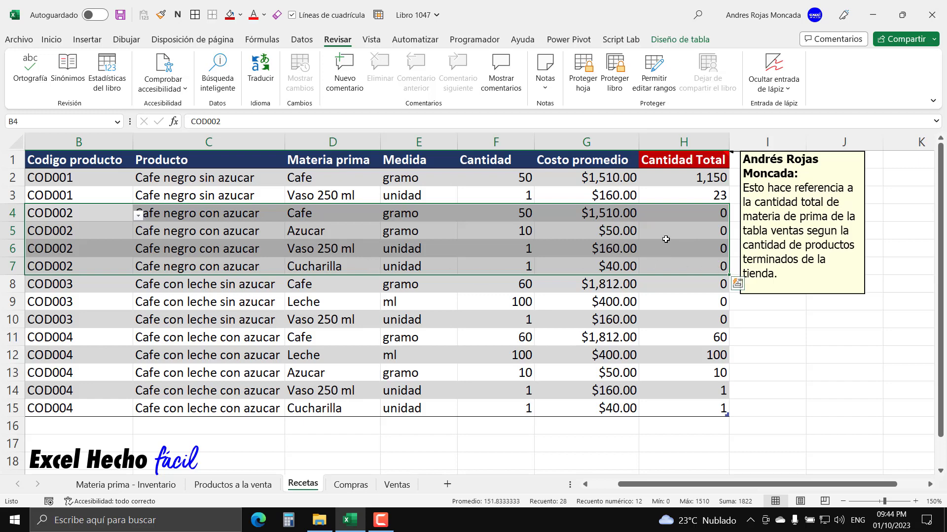
{"action": "left_click", "coordinate": [397, 484]}
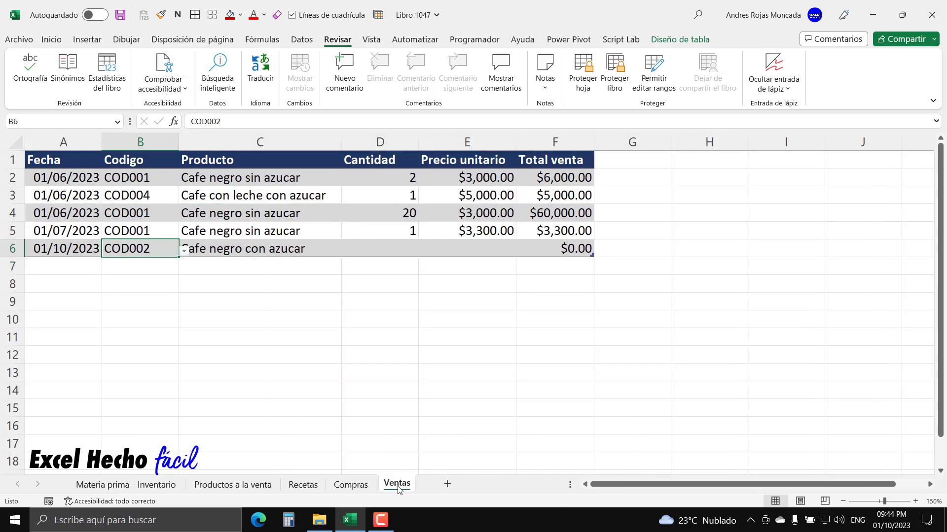
{"action": "left_click", "coordinate": [381, 246]}
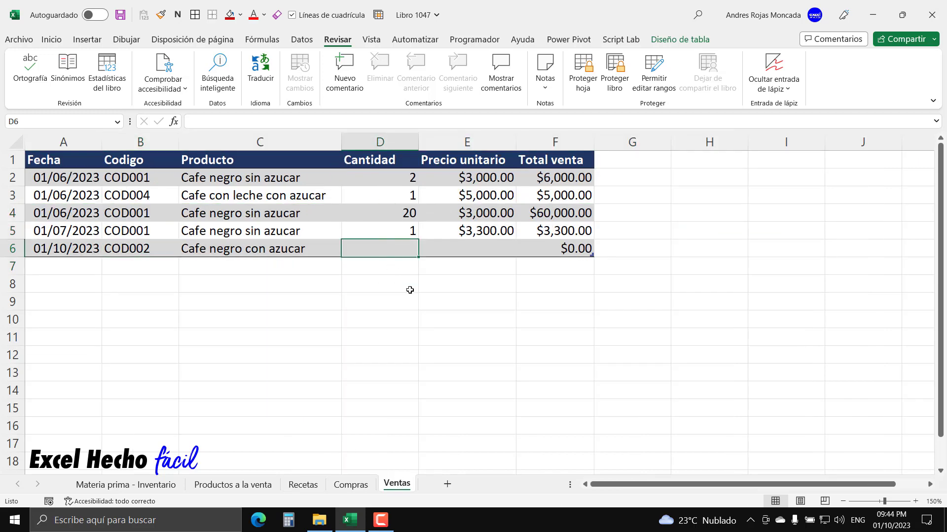
{"action": "type", "text": "2"}
{"action": "key", "text": "Tab"}
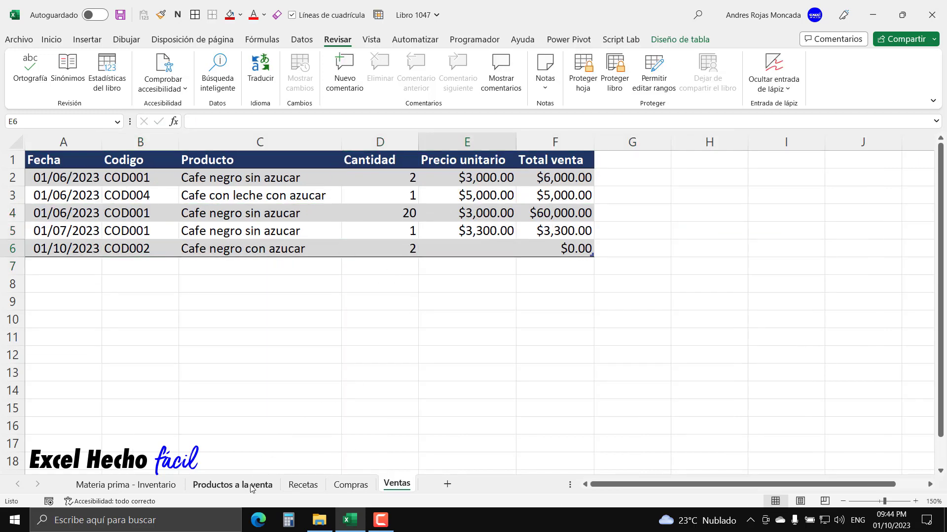
- Look up the COD002 sale price in Productos a la venta and enter 3520 as the new sale's Precio unitario
{"action": "left_click", "coordinate": [233, 485]}
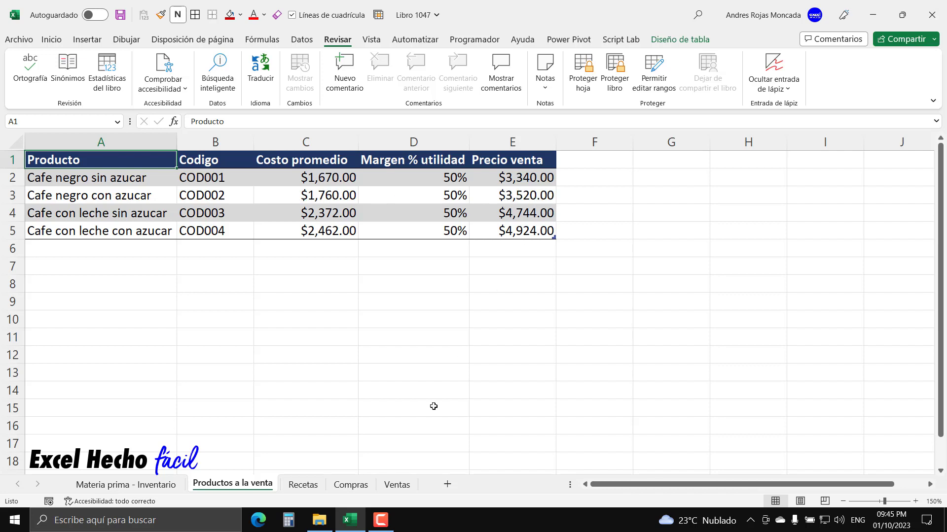
{"action": "left_click", "coordinate": [395, 485]}
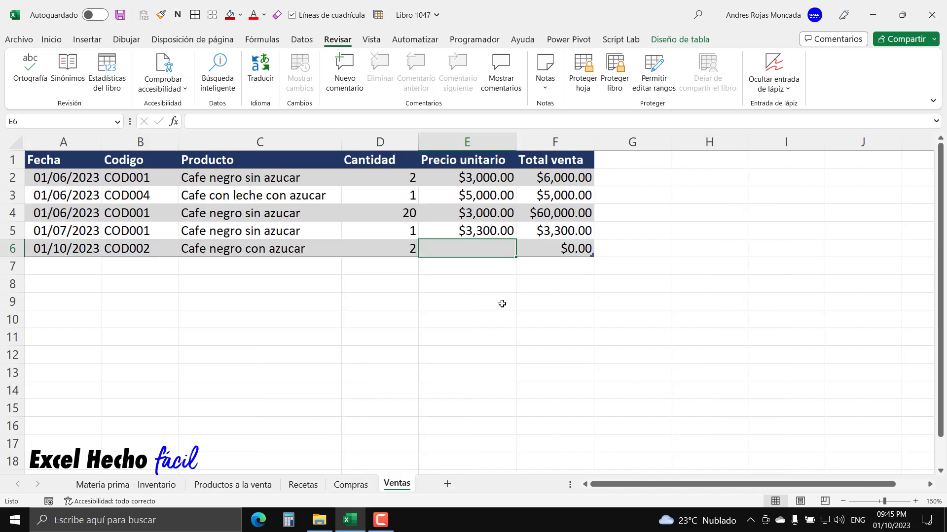
{"action": "type", "text": "3520"}
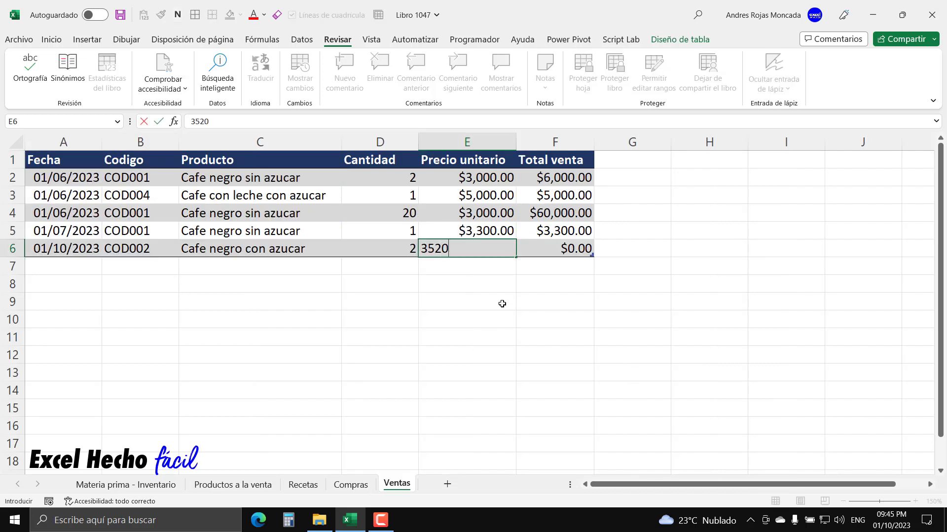
{"action": "key", "text": "Tab"}
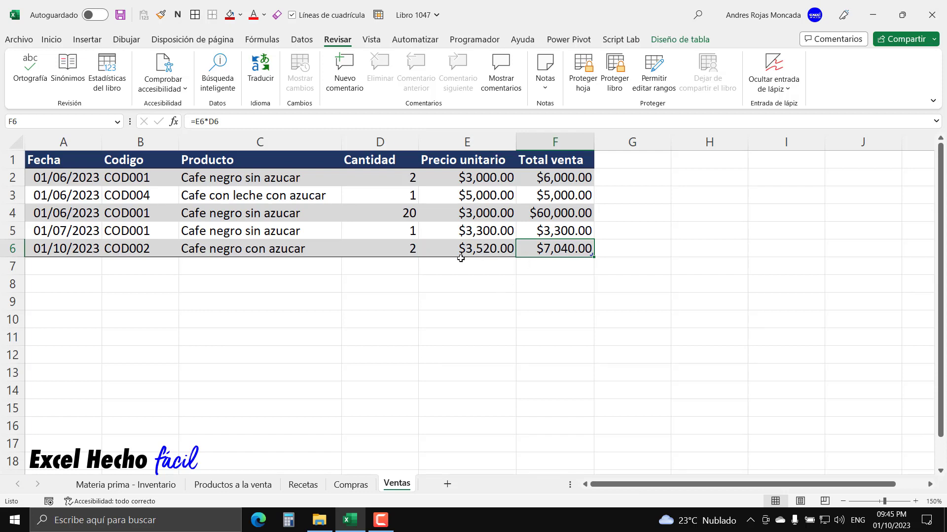
{"action": "left_click", "coordinate": [82, 153]}
{"action": "left_click", "coordinate": [80, 158]}
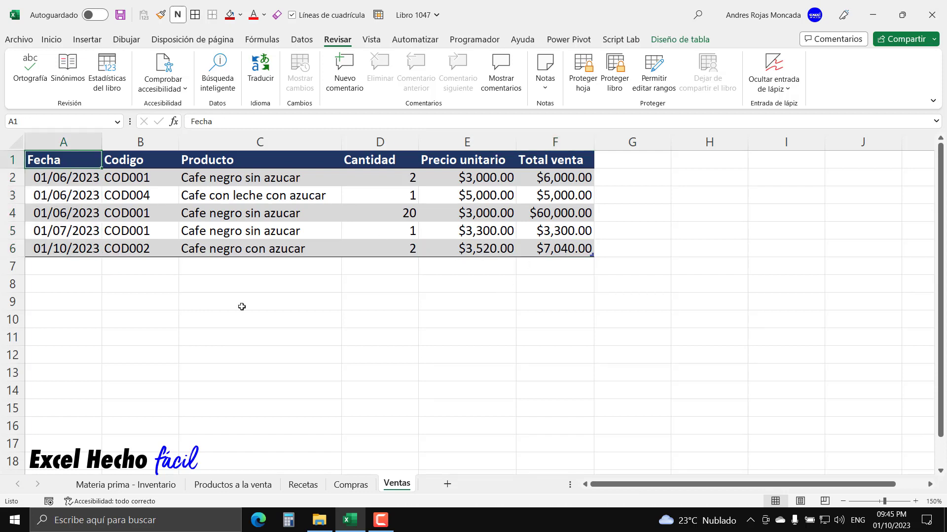
- Check the COD002 Cantidad Total values in Recetas and compare both Salidas columns in Materia prima - Inventario against the new sale
{"action": "left_click", "coordinate": [295, 487]}
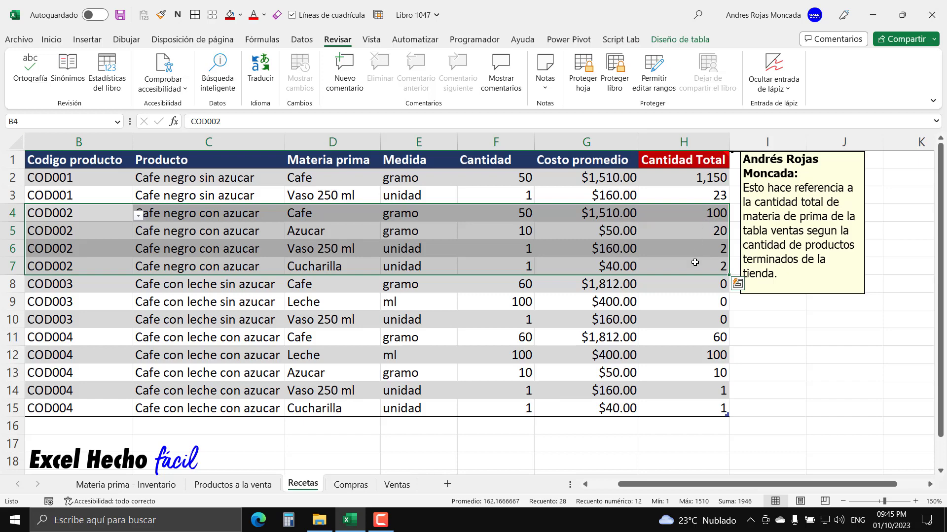
{"action": "left_click", "coordinate": [77, 167]}
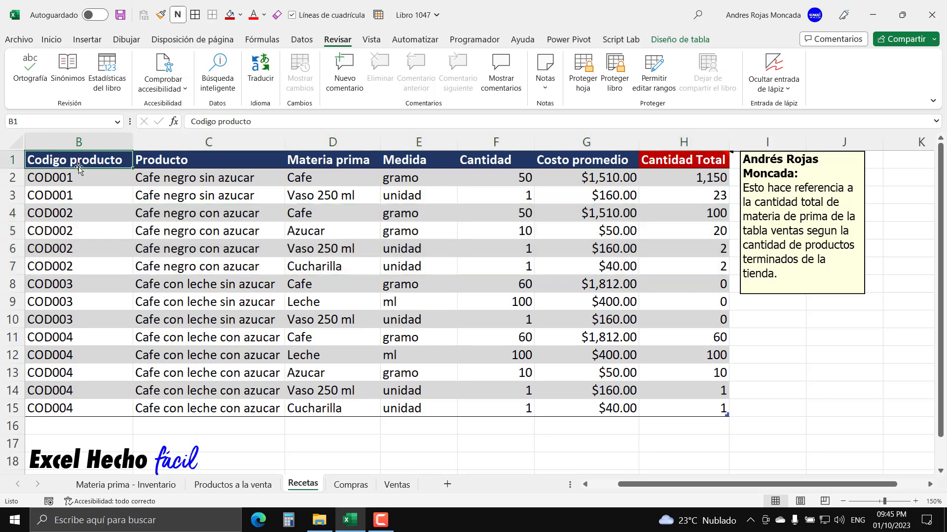
{"action": "left_click", "coordinate": [140, 486]}
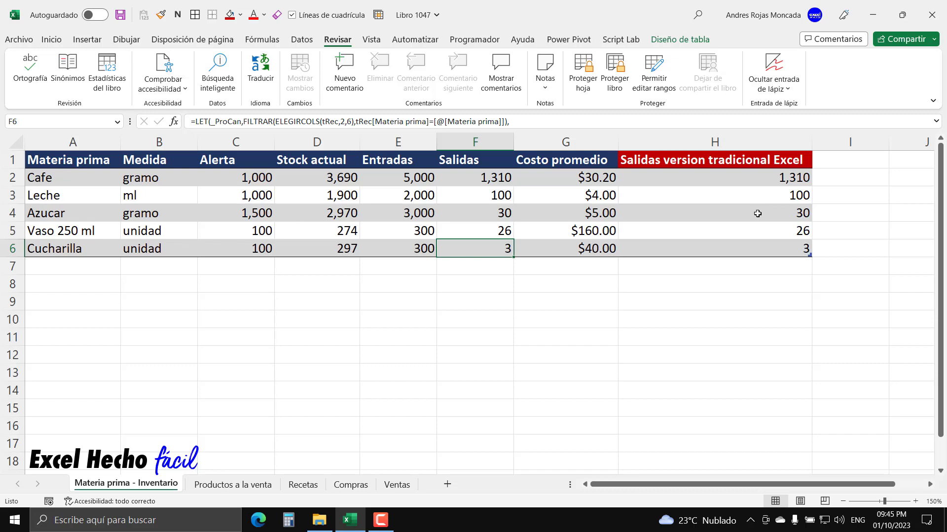
{"action": "left_click", "coordinate": [411, 485]}
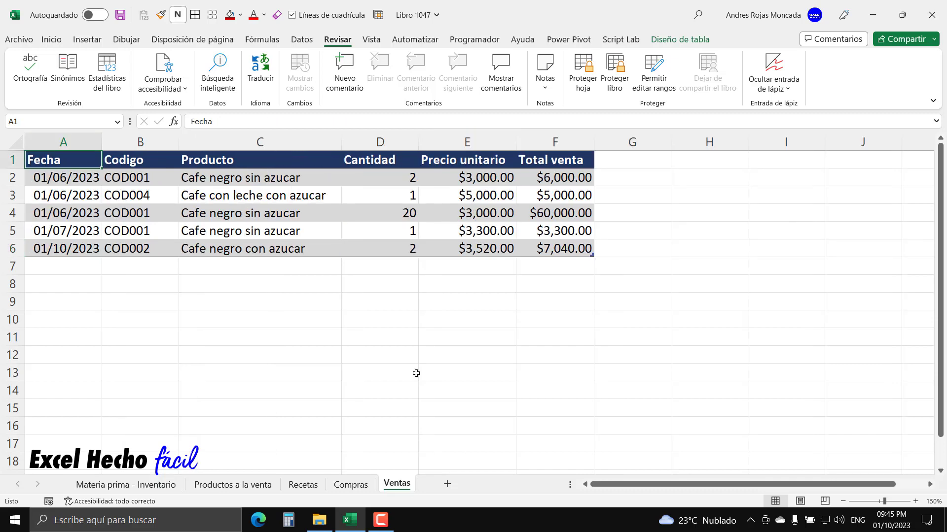
{"action": "left_click", "coordinate": [310, 487]}
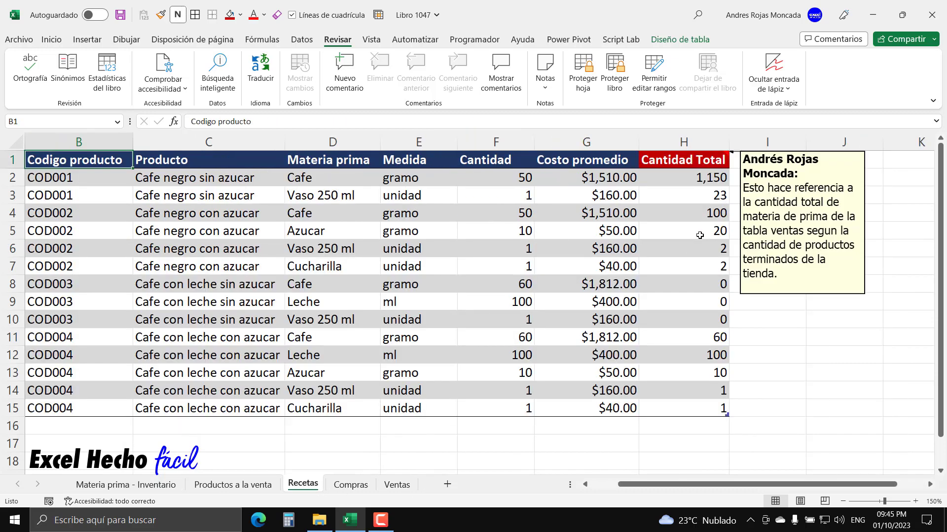
{"action": "left_click", "coordinate": [167, 487]}
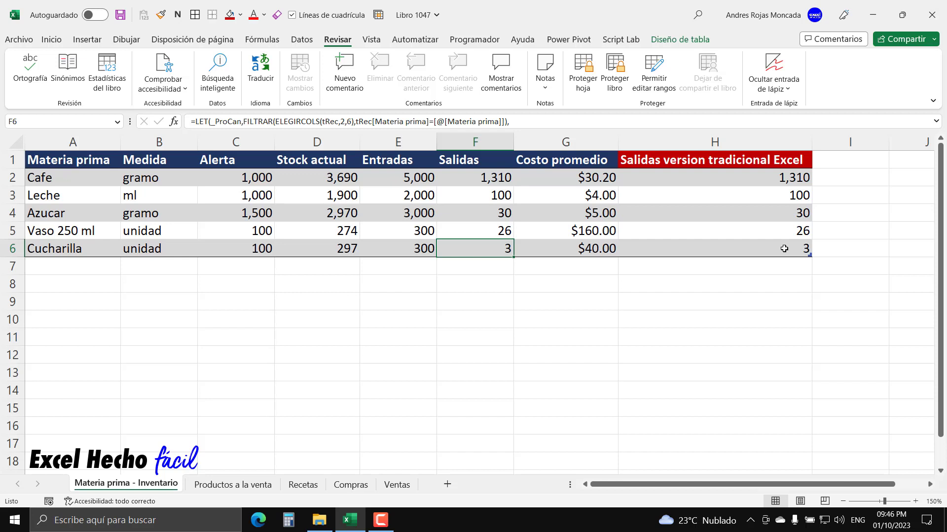
{"action": "left_click", "coordinate": [57, 161]}
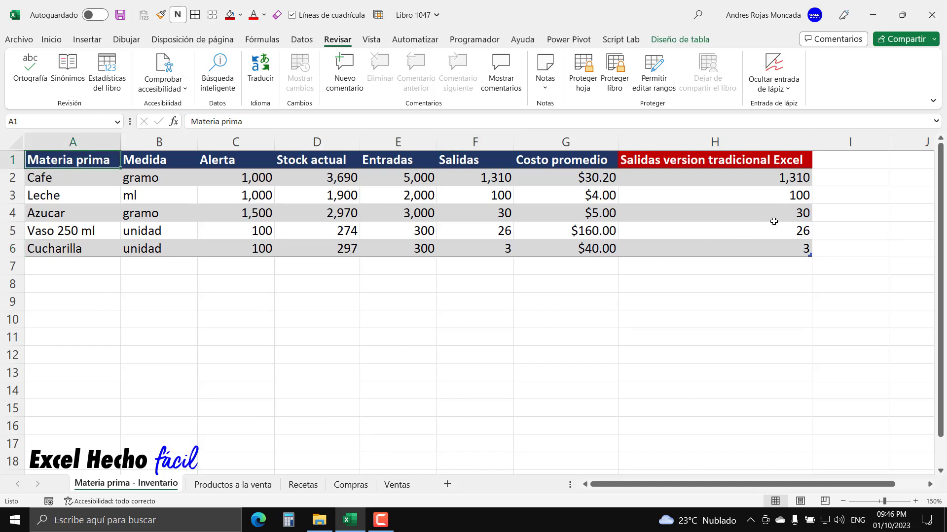